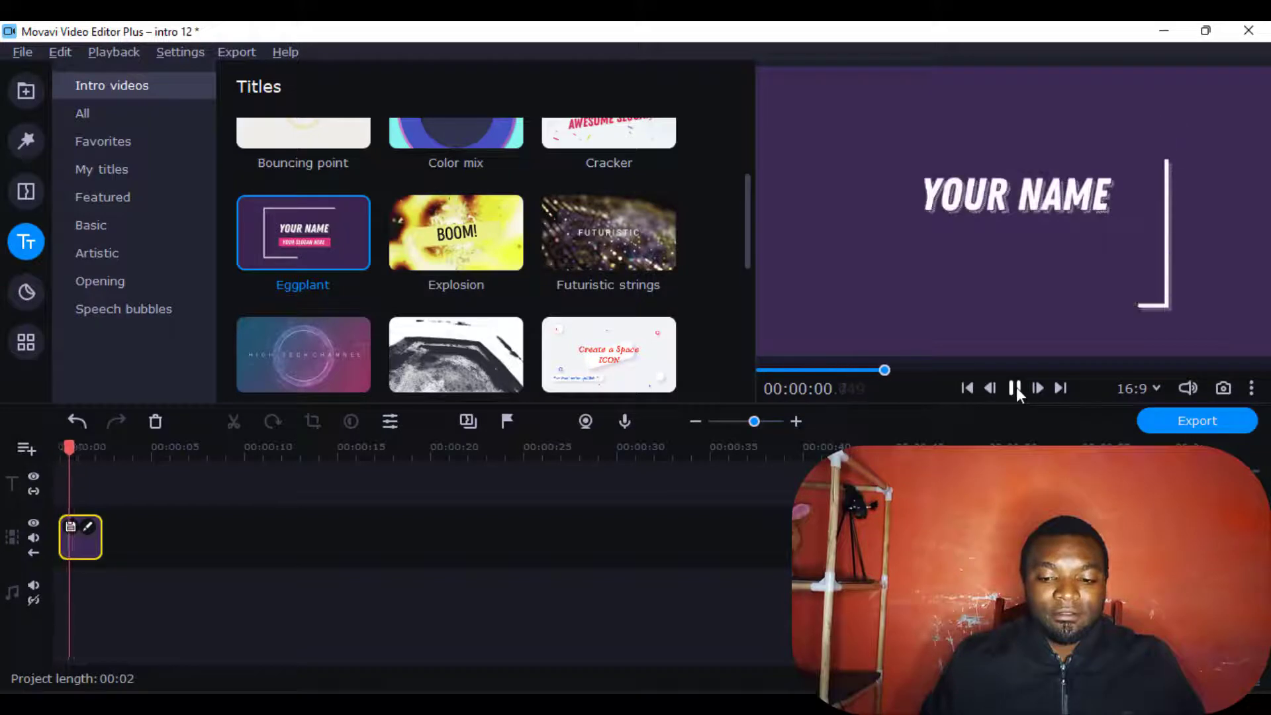
Open the Eggplant intro clip for editing and replace its YOUR NAME title with "Asali Digitals".
click(1016, 387)
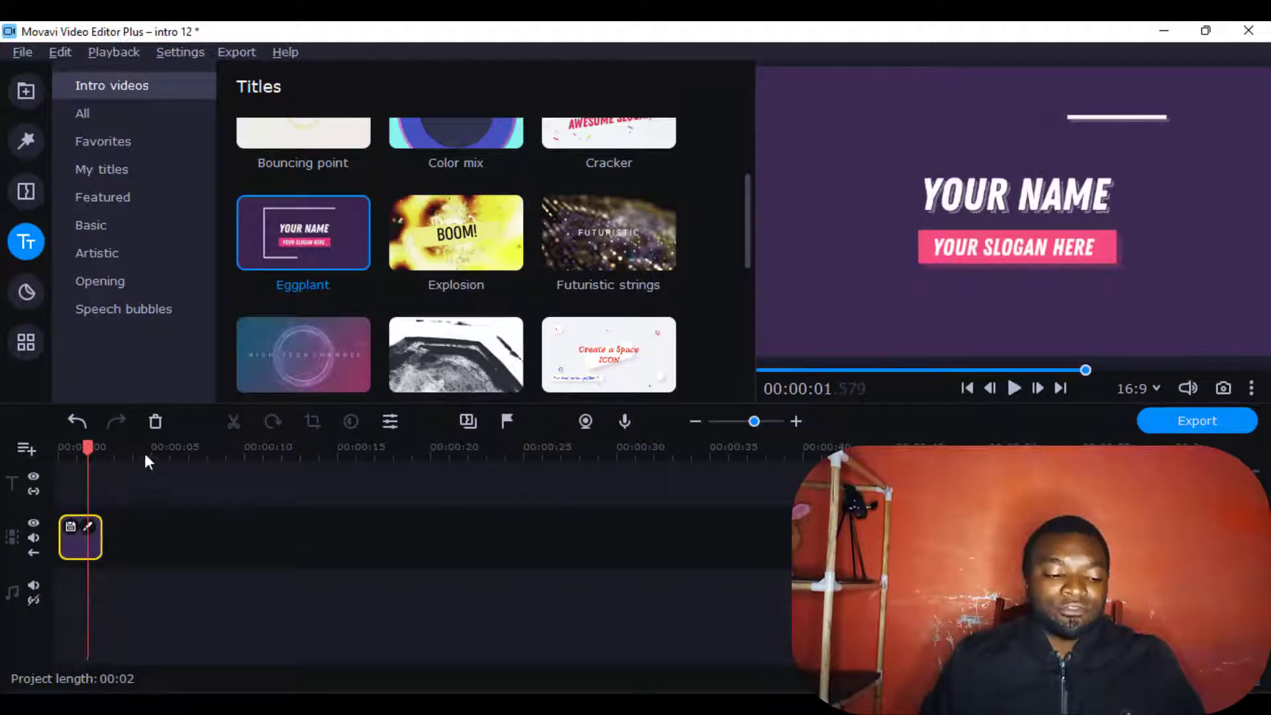
drag(82, 449, 60, 450)
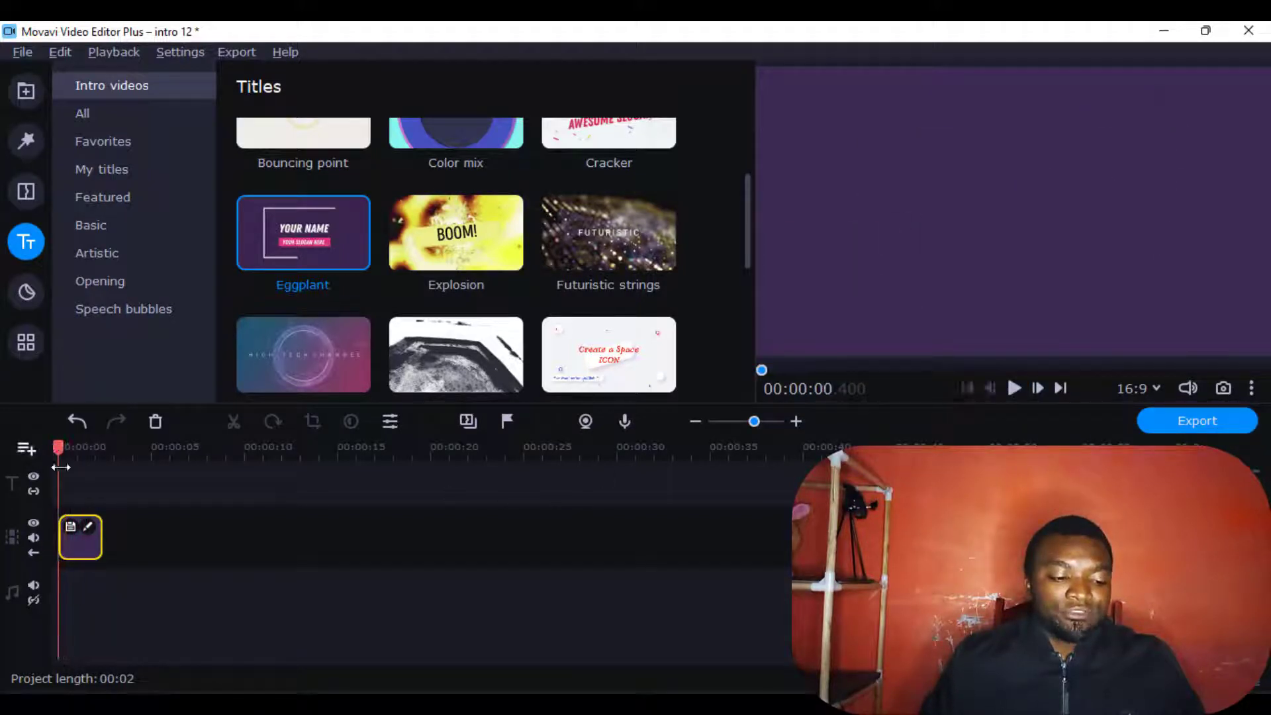
click(93, 527)
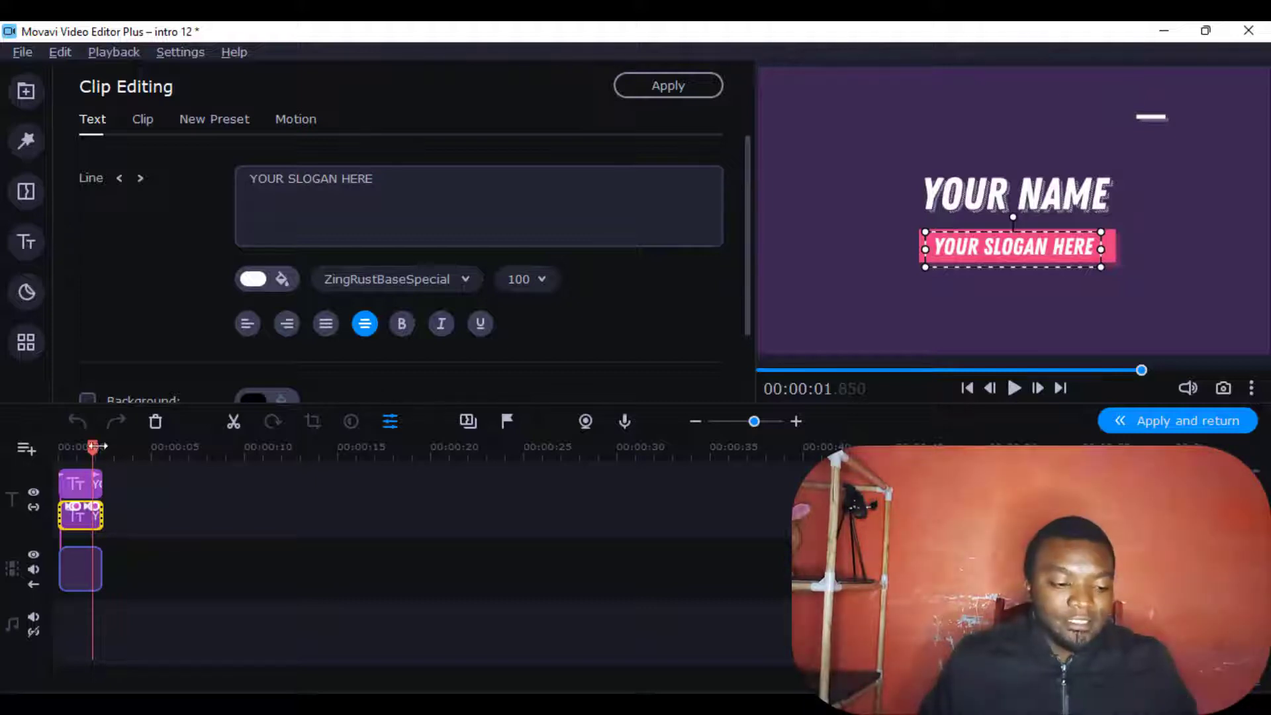
mouse_move(103, 446)
mouse_down()
mouse_move(79, 450)
mouse_move(77, 493)
mouse_up()
click(77, 490)
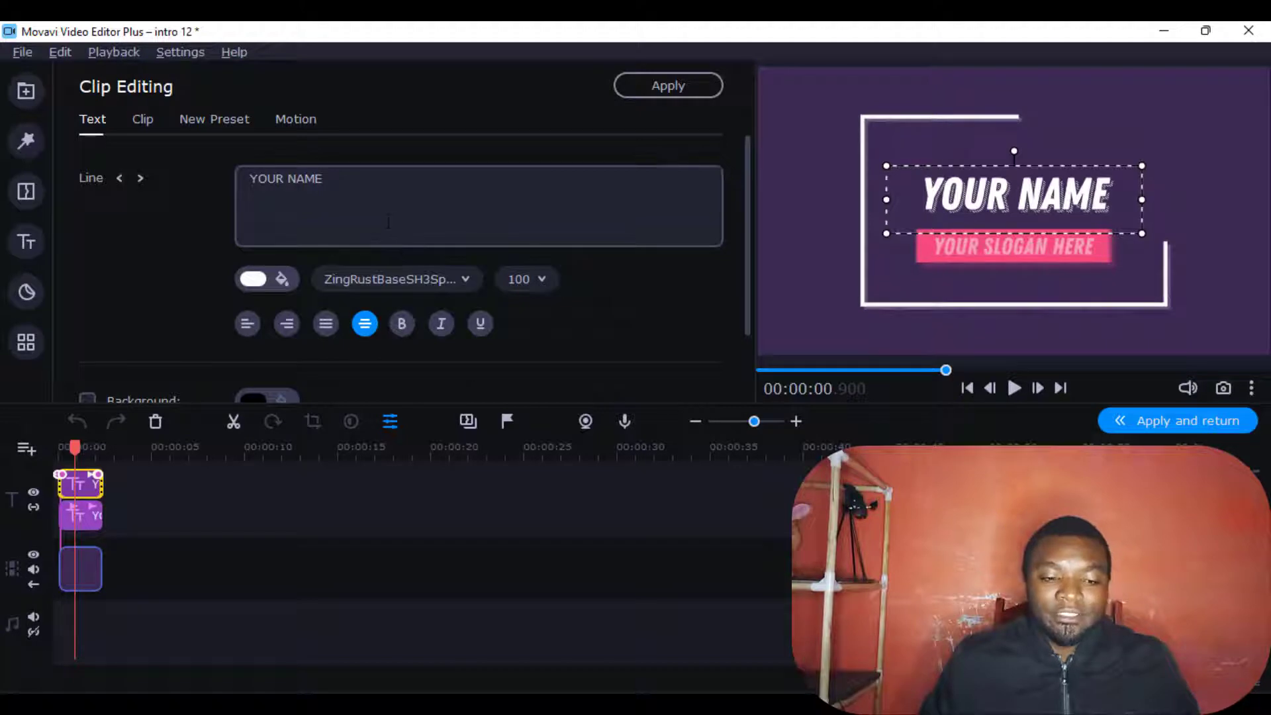
drag(277, 179, 389, 222)
text(As)
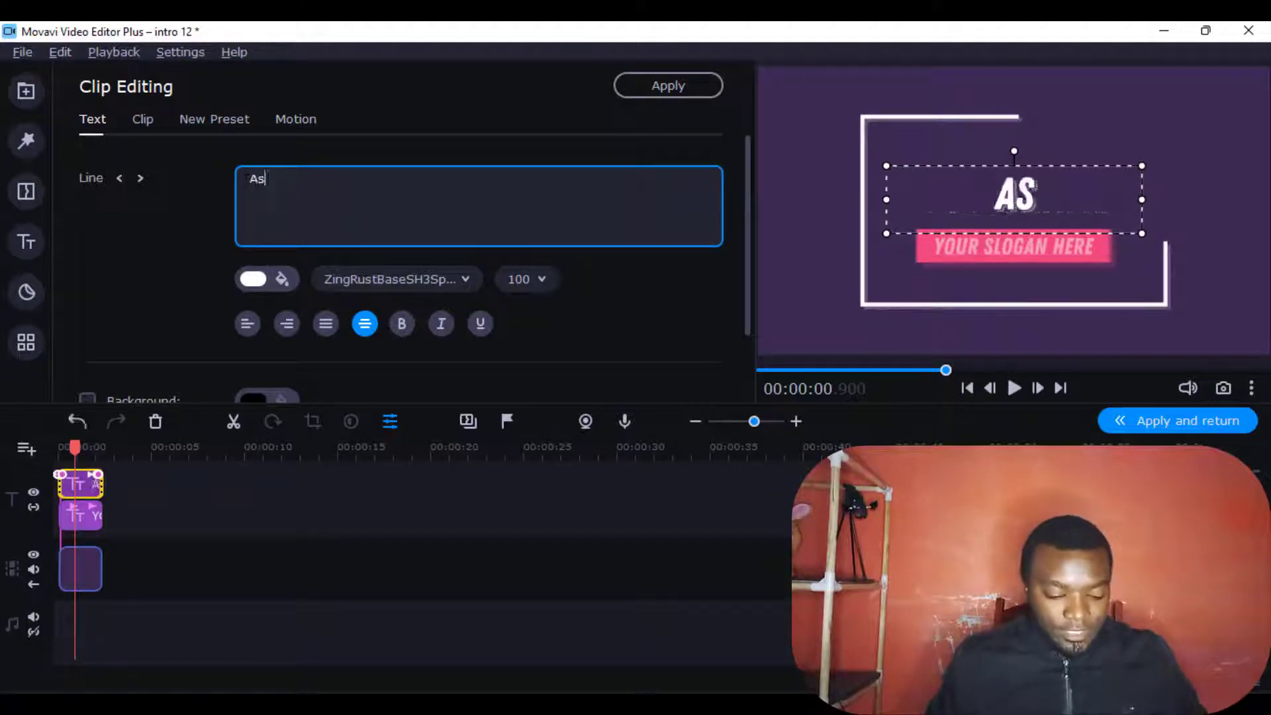
text(ali D)
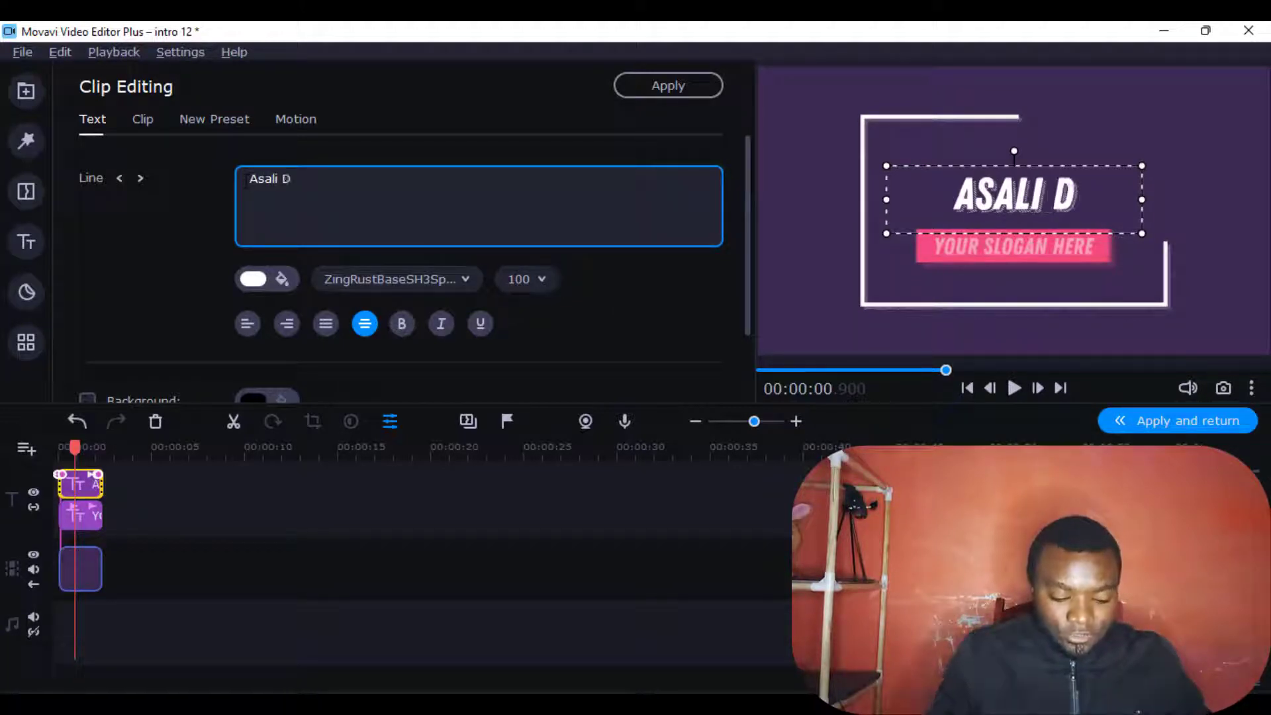
text(igitals)
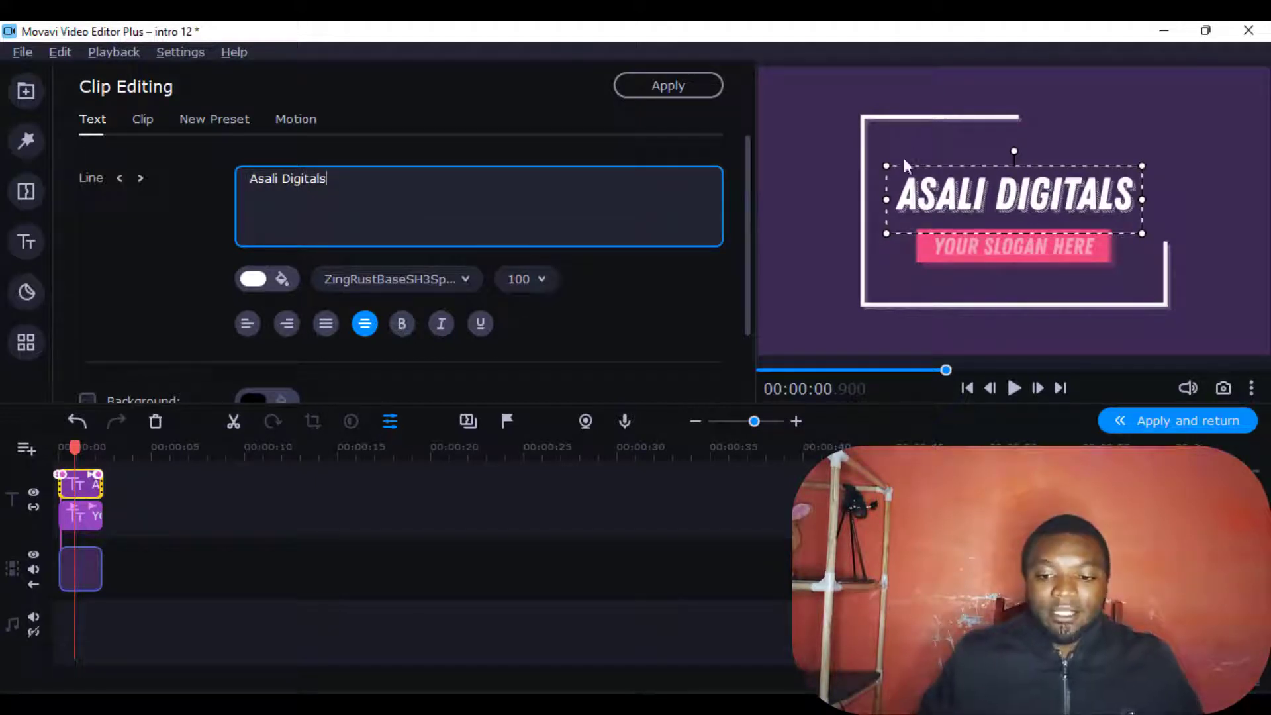
Replace the YOUR SLOGAN HERE text of the second title clip with "We grow Together".
drag(74, 448, 100, 449)
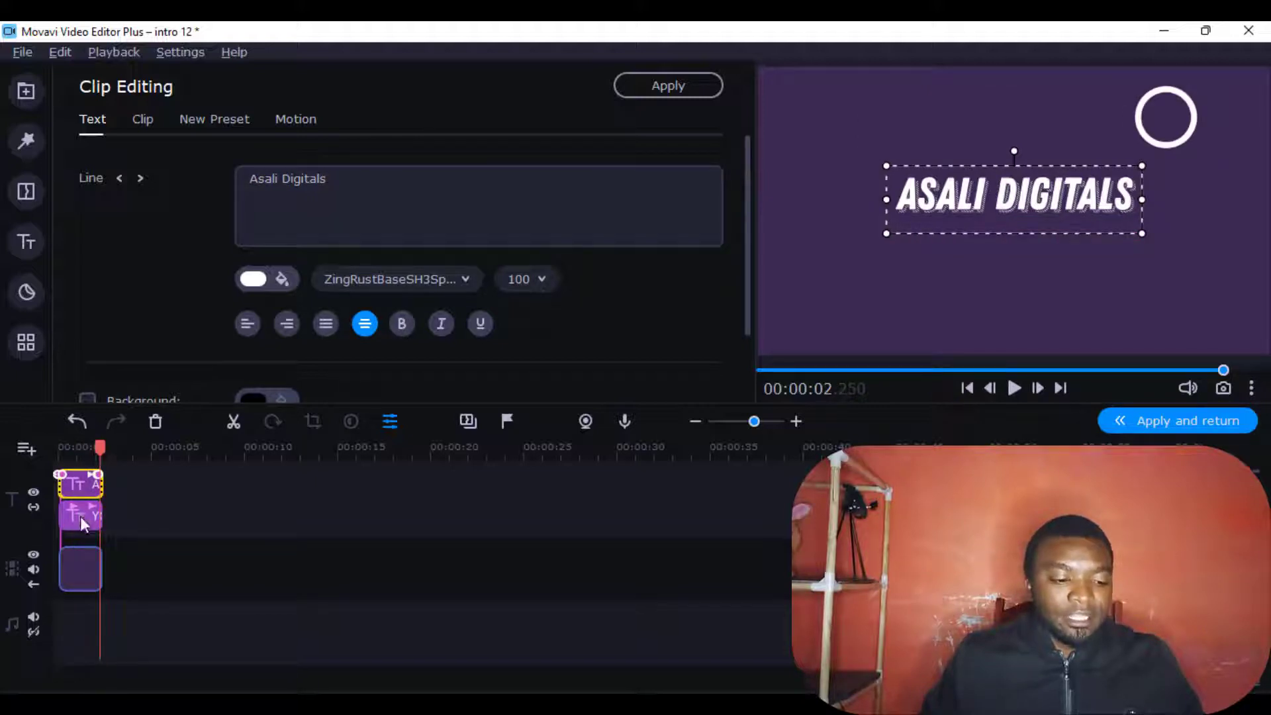
click(81, 515)
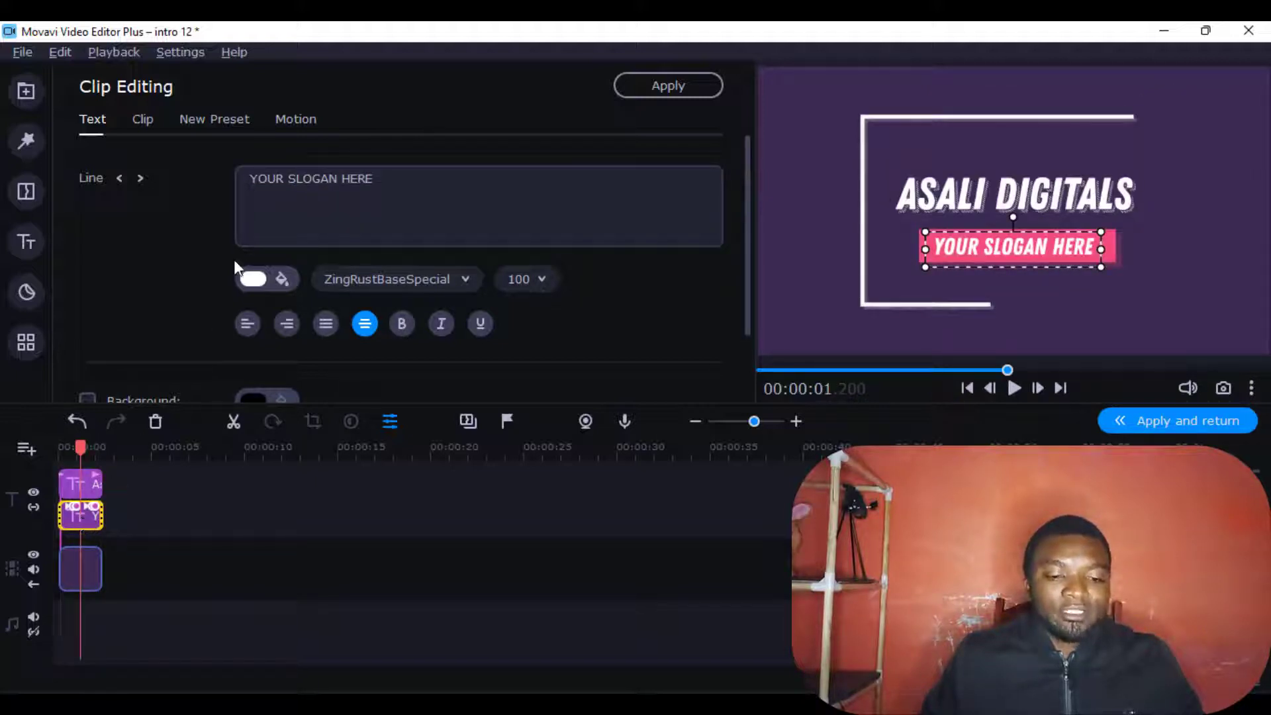
drag(373, 178, 261, 179)
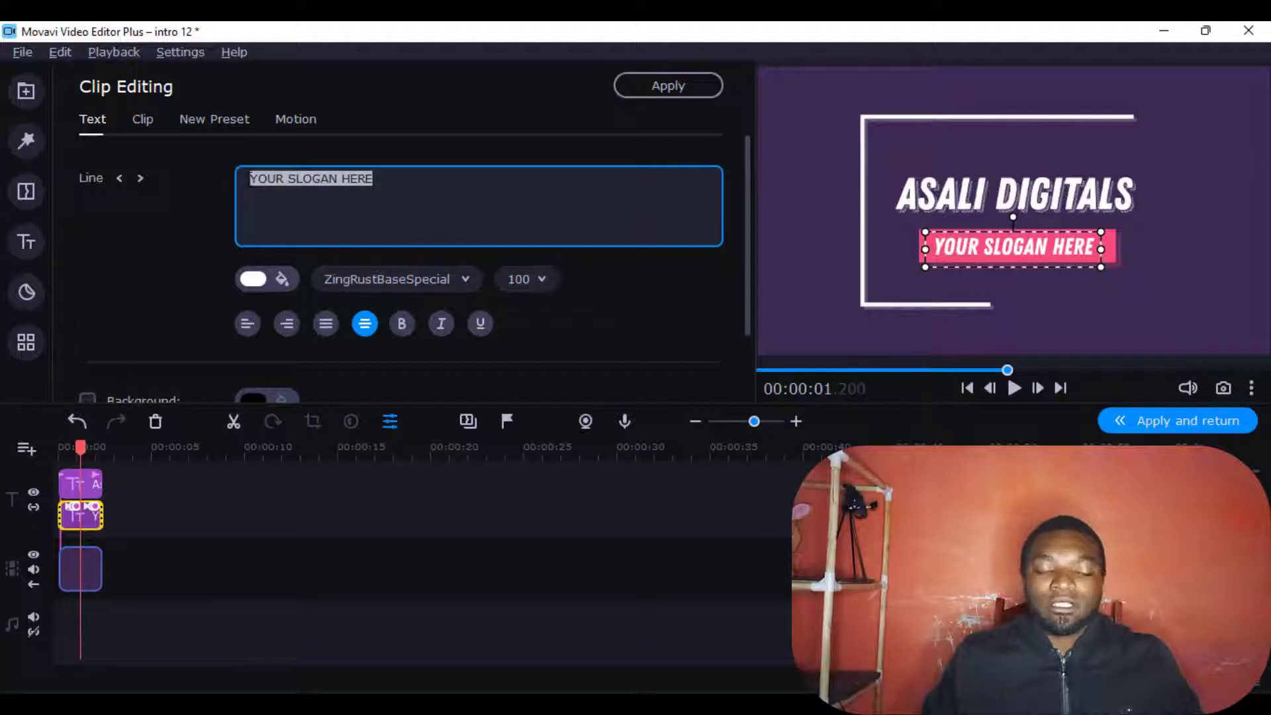
text(We grwo)
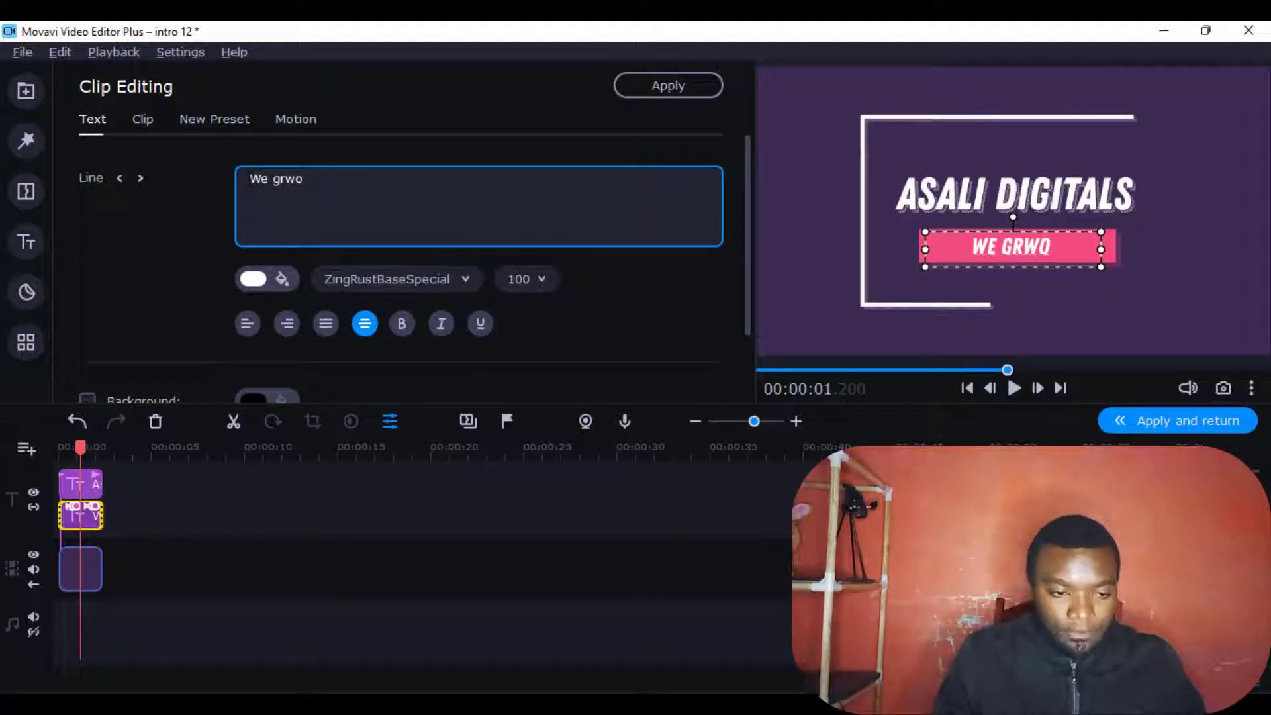
key(BackSpace)
key(BackSpace)
text(ow Togt)
text(her)
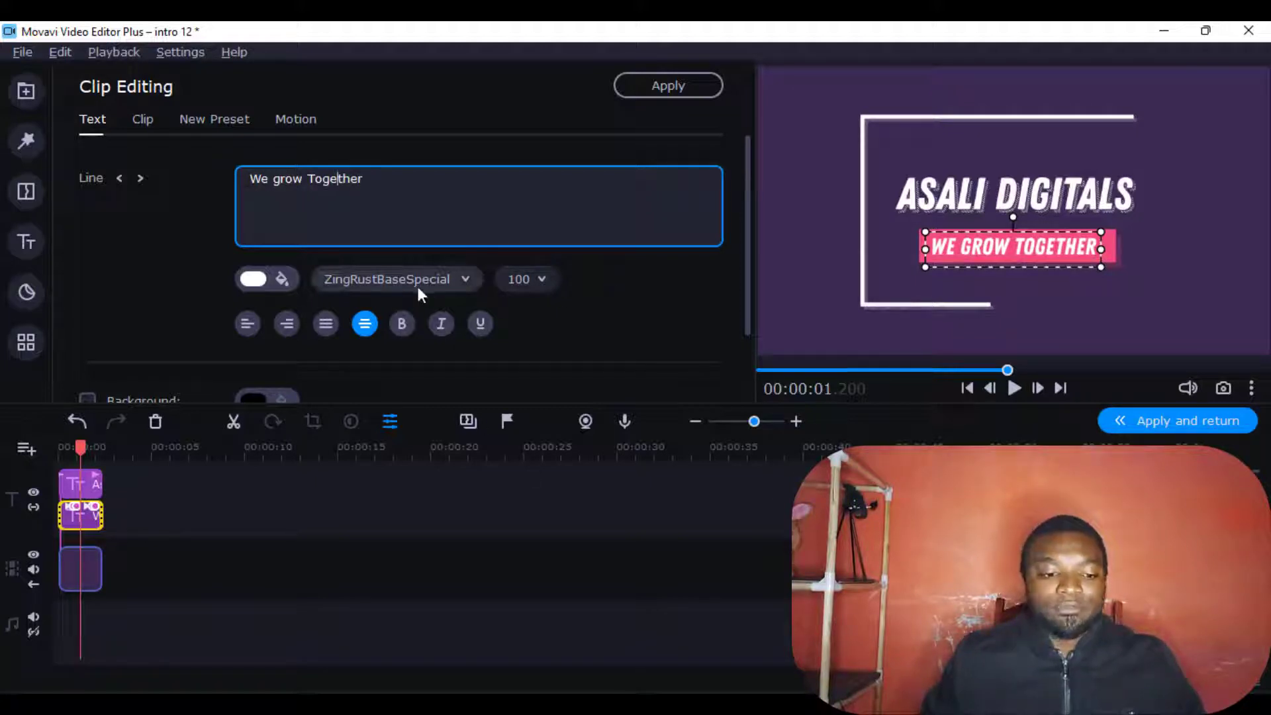
Set the slogan's font to Brigest Script and widen its text frame so it fits on one line.
click(389, 280)
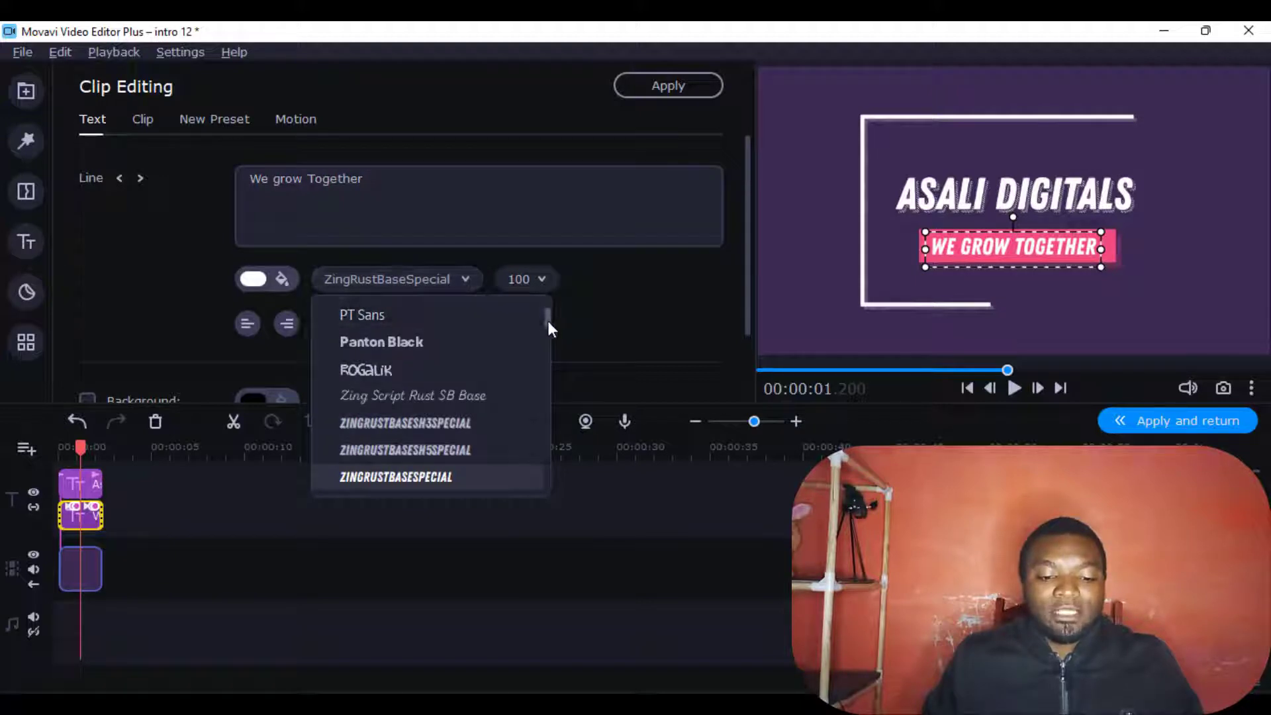
scroll(546, 328, down, 5)
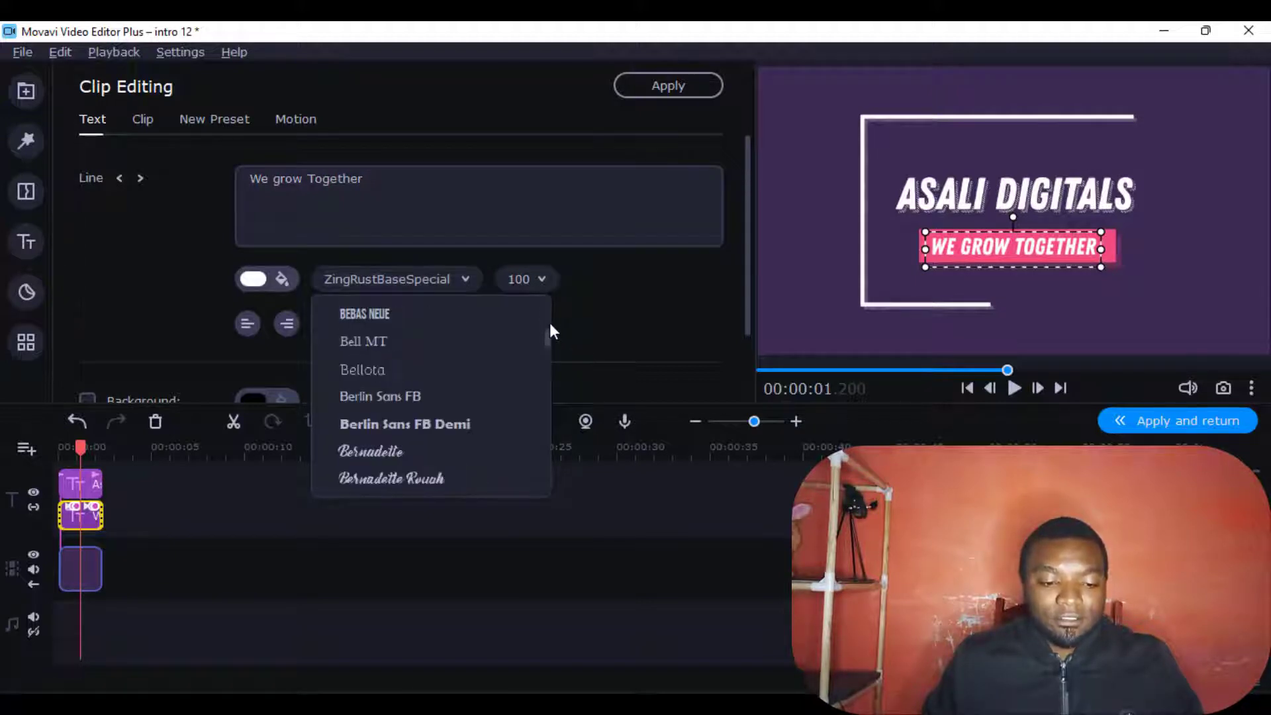
click(402, 474)
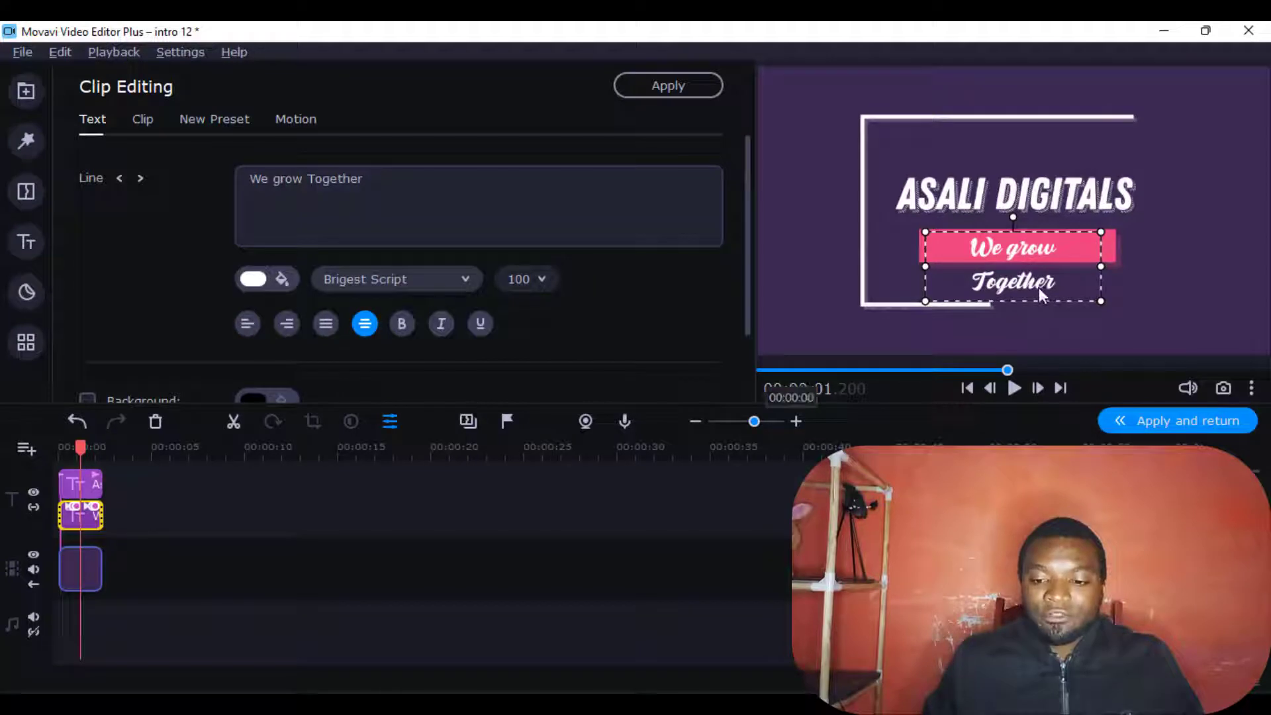
drag(1101, 266, 1076, 252)
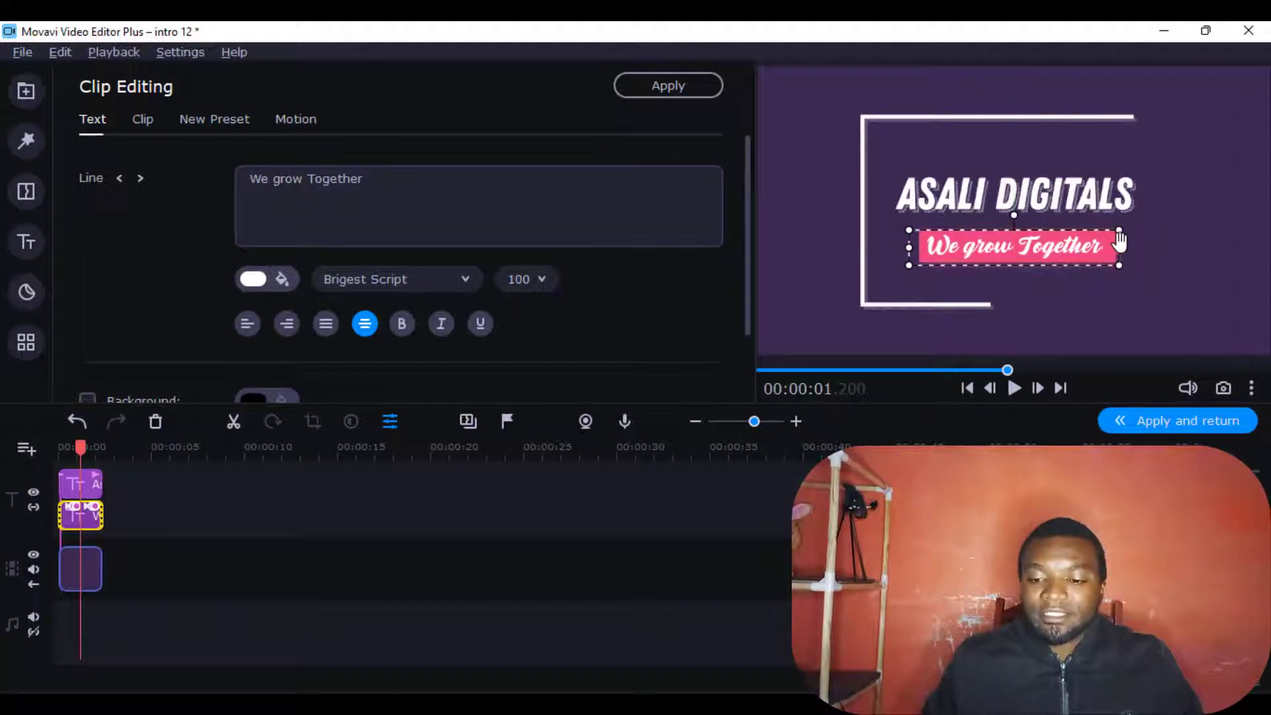
Set the slogan's text color to yellow #f3ff00.
click(289, 284)
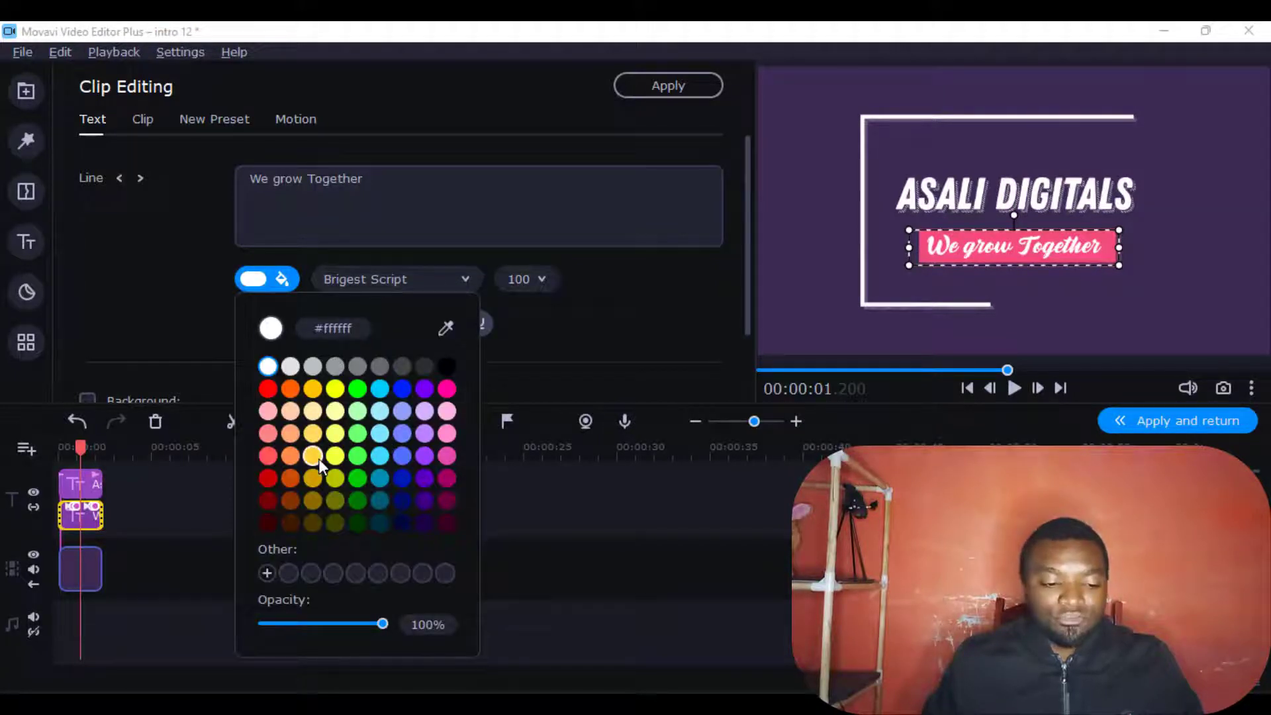
click(335, 388)
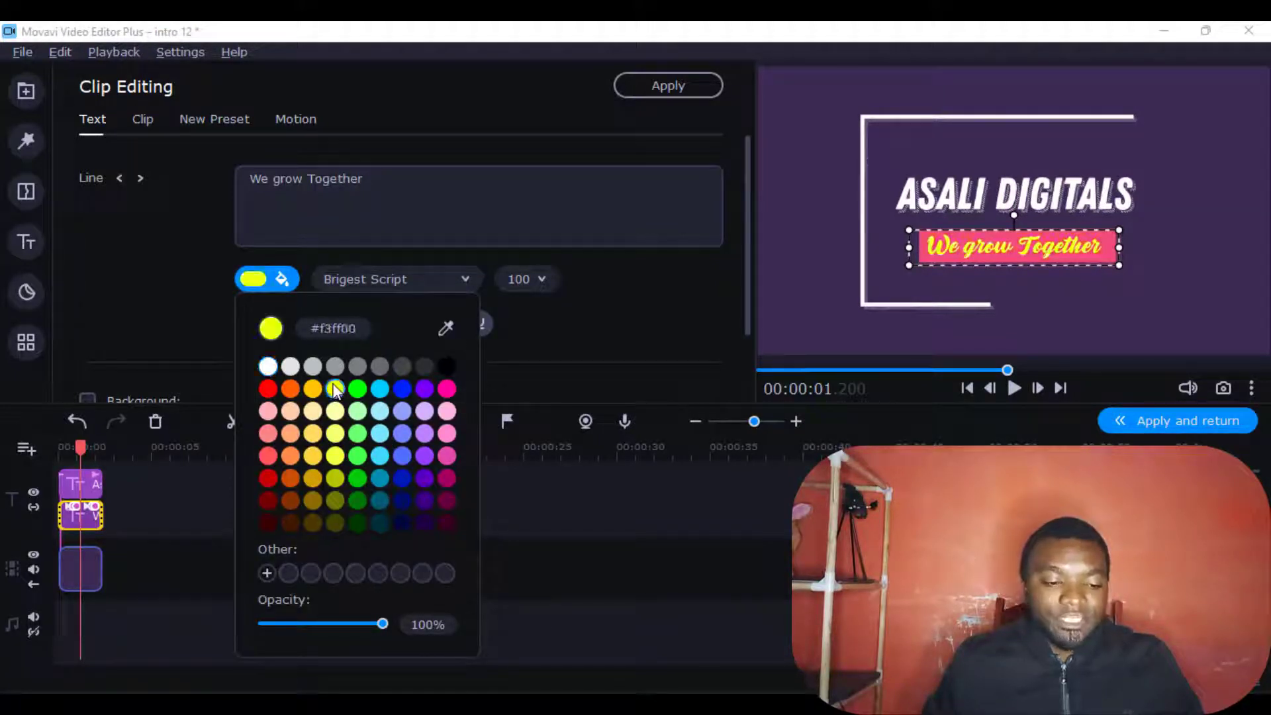
click(593, 319)
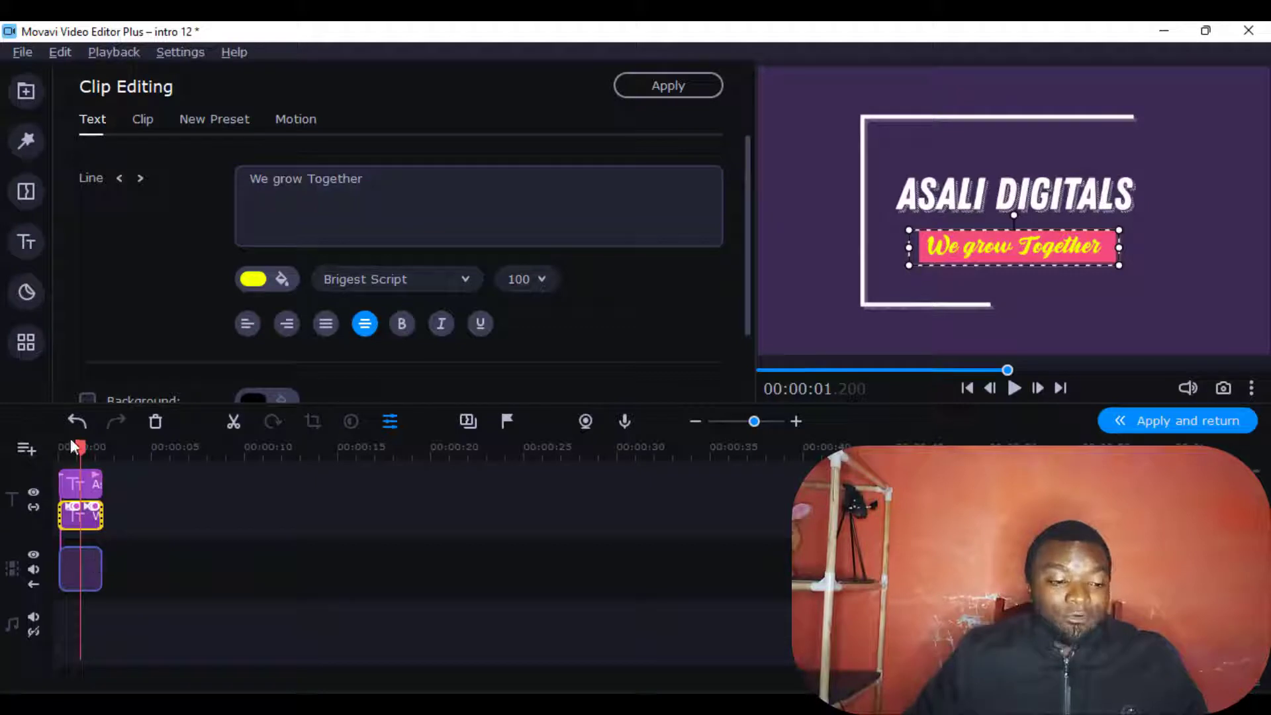
Play the edited intro from the beginning to review the new title and slogan.
drag(80, 447, 53, 452)
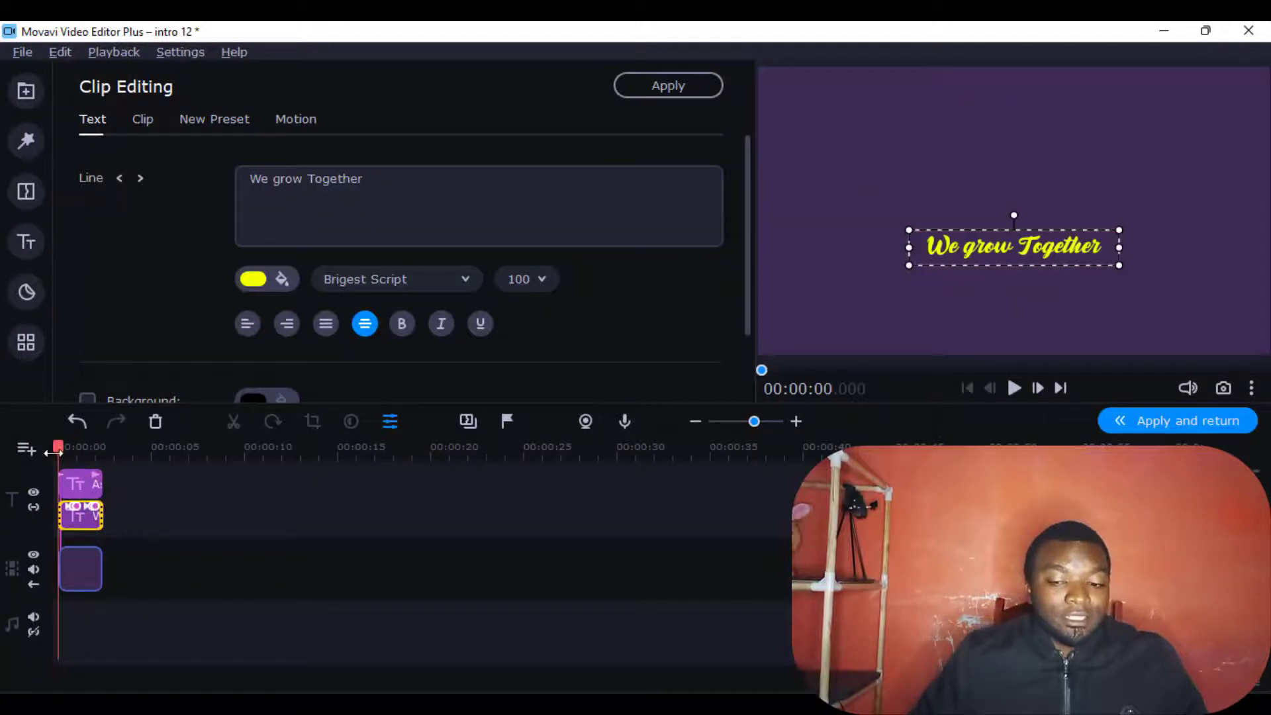
click(1023, 391)
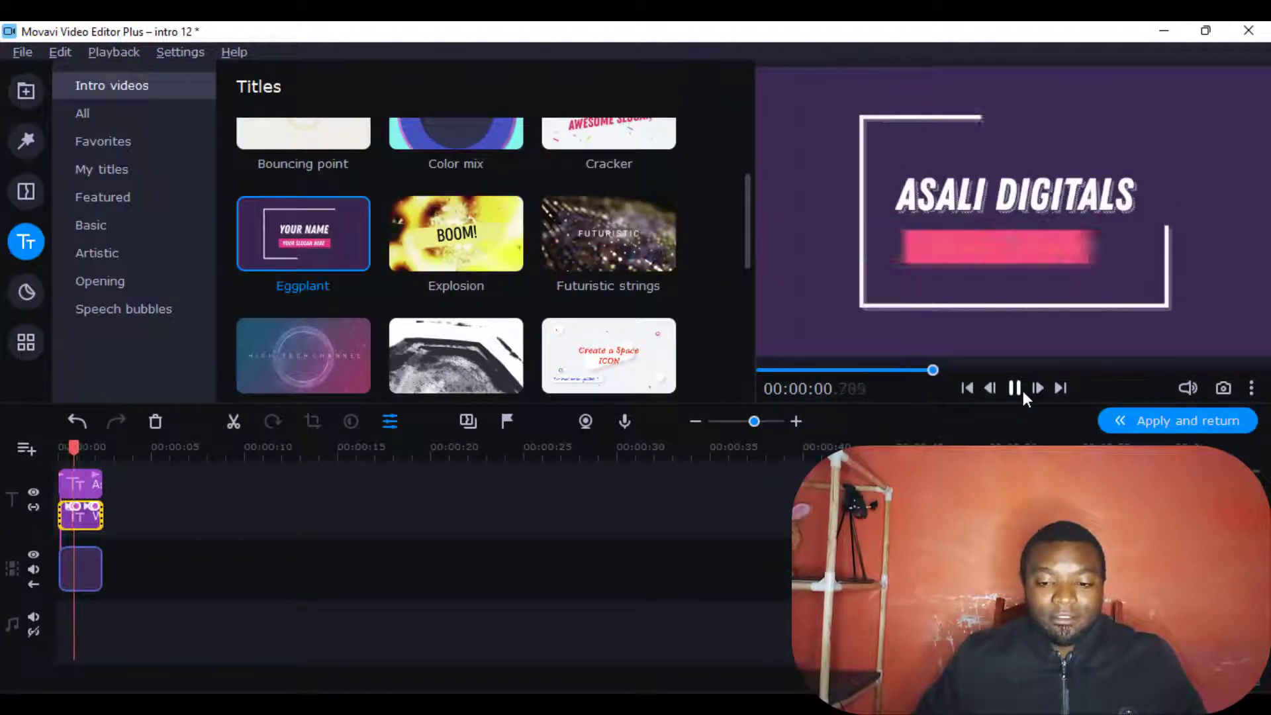
click(1015, 388)
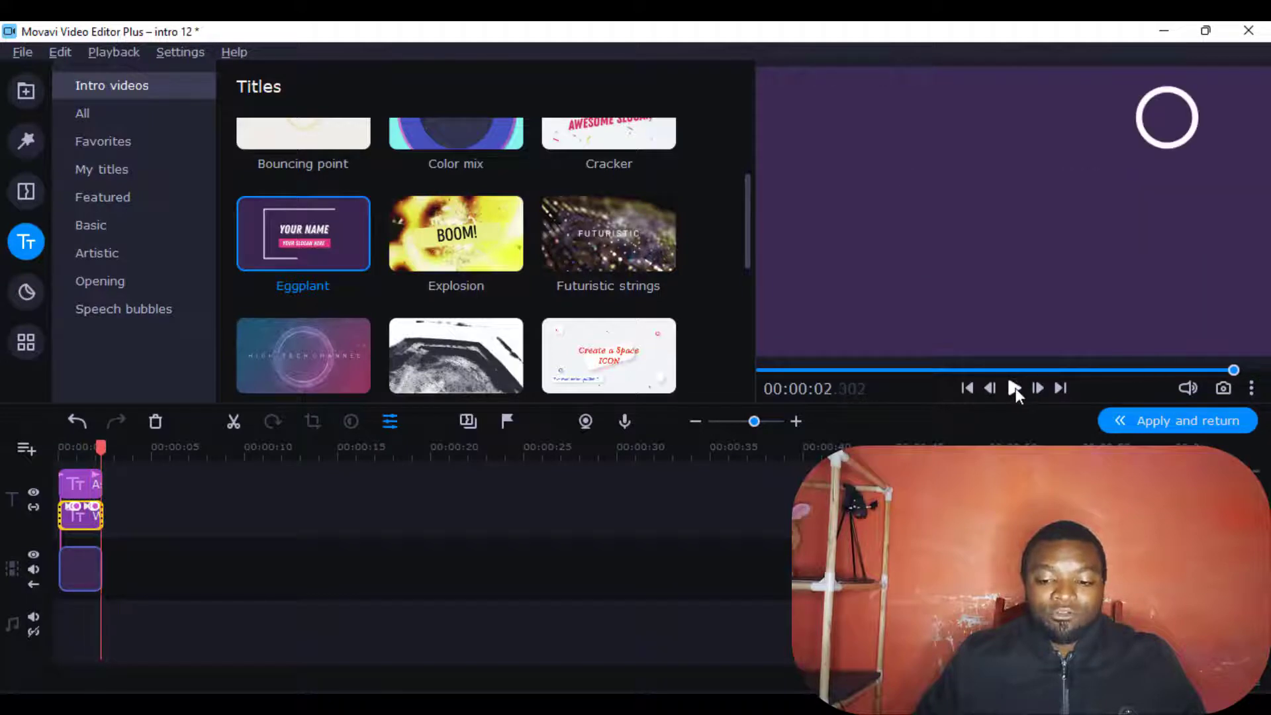
click(1015, 388)
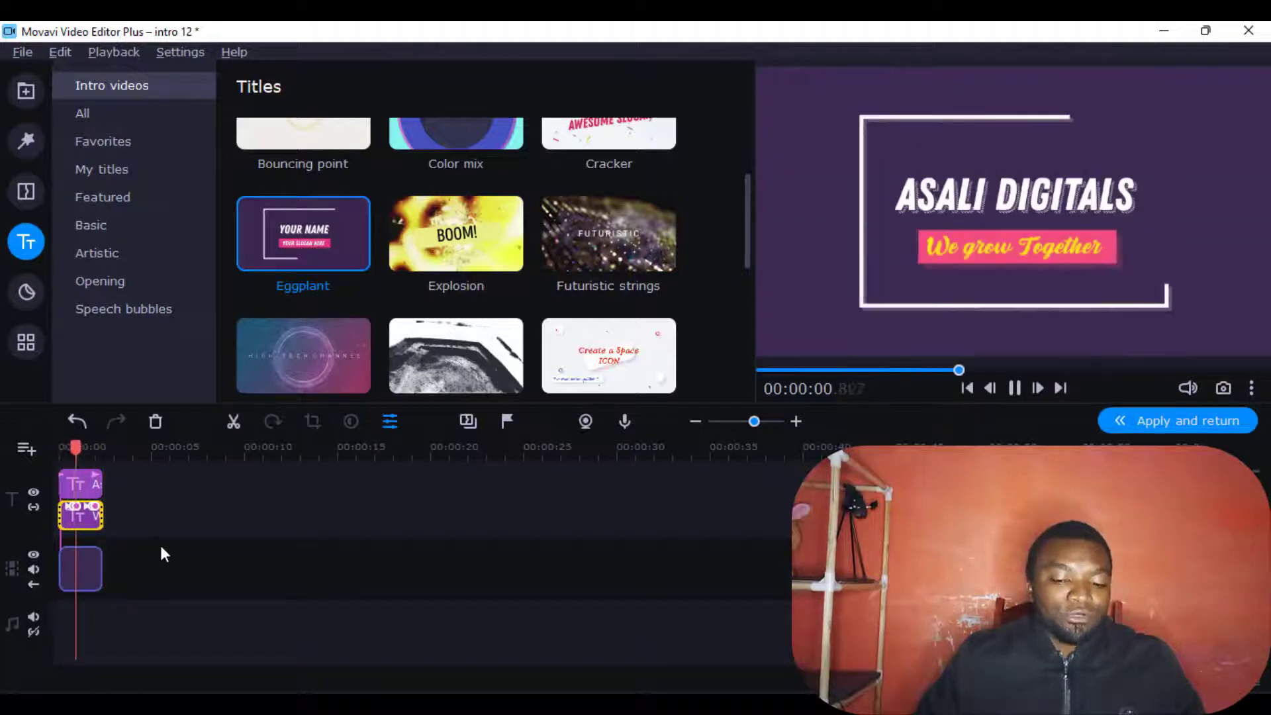
Apply the Lights - lasers overlay filter to the intro's background clip, and open the filter's settings.
click(70, 575)
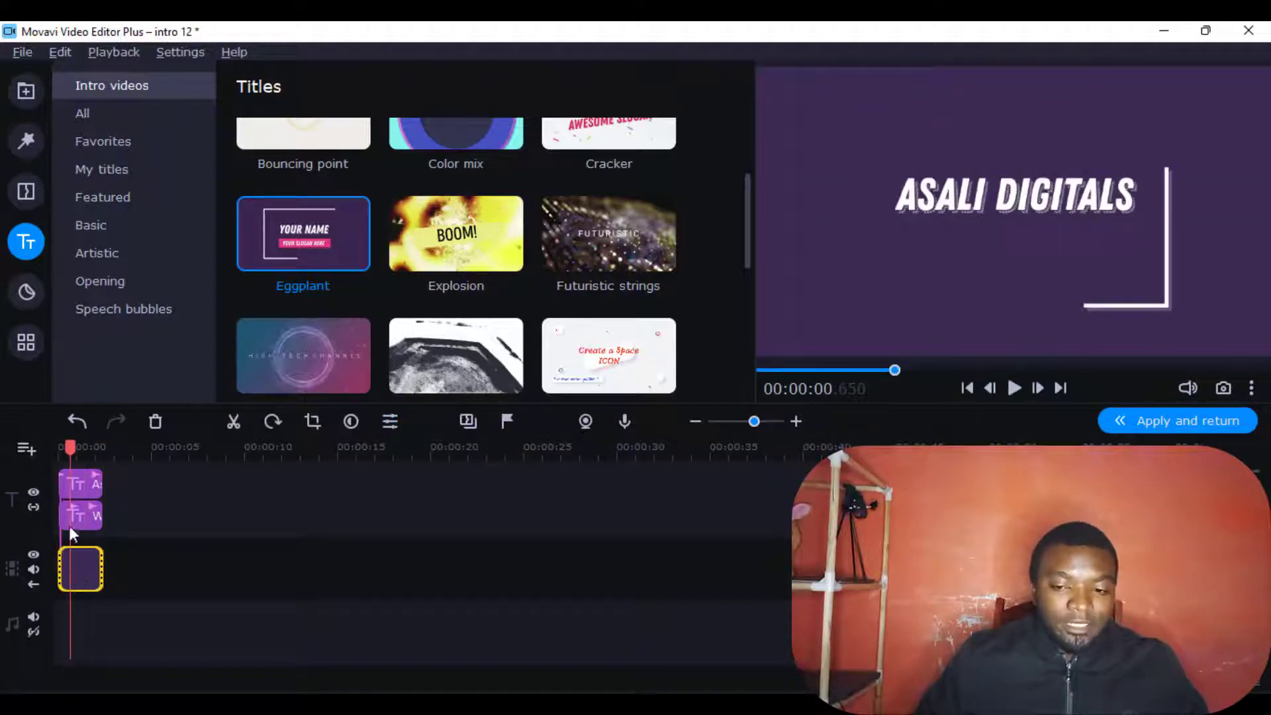
click(26, 141)
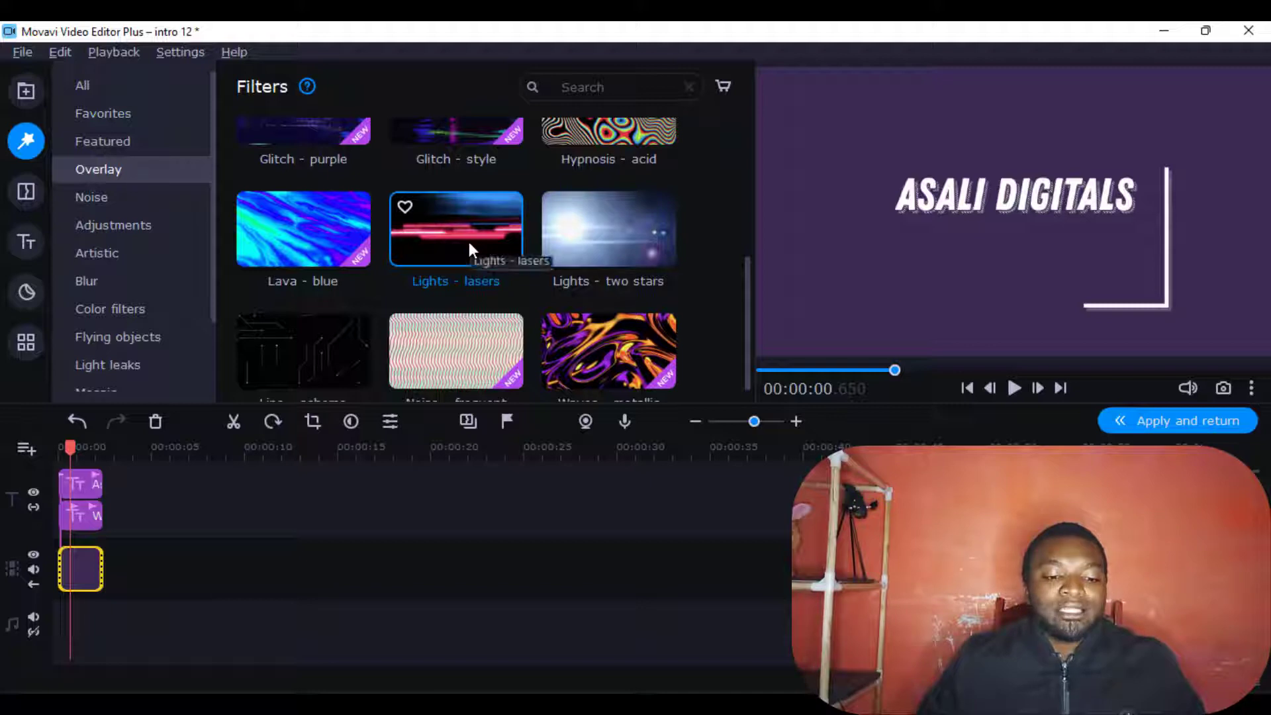
drag(469, 231, 67, 562)
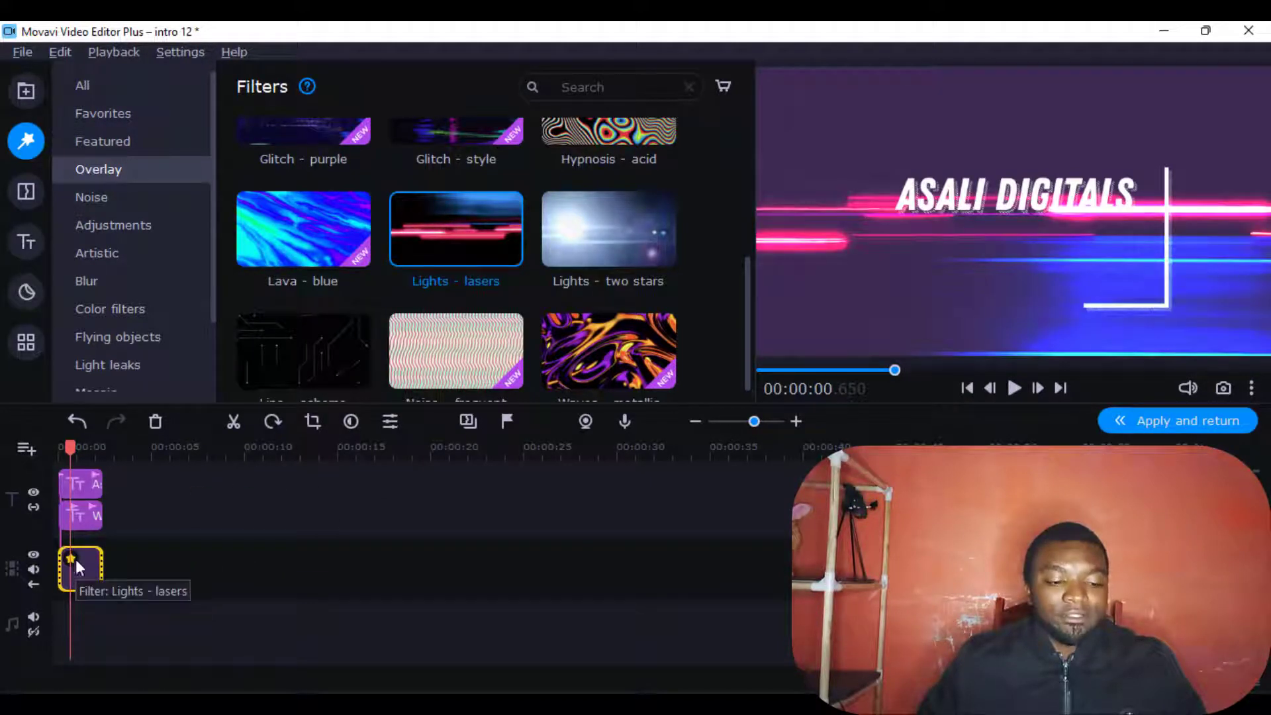
drag(71, 446, 63, 446)
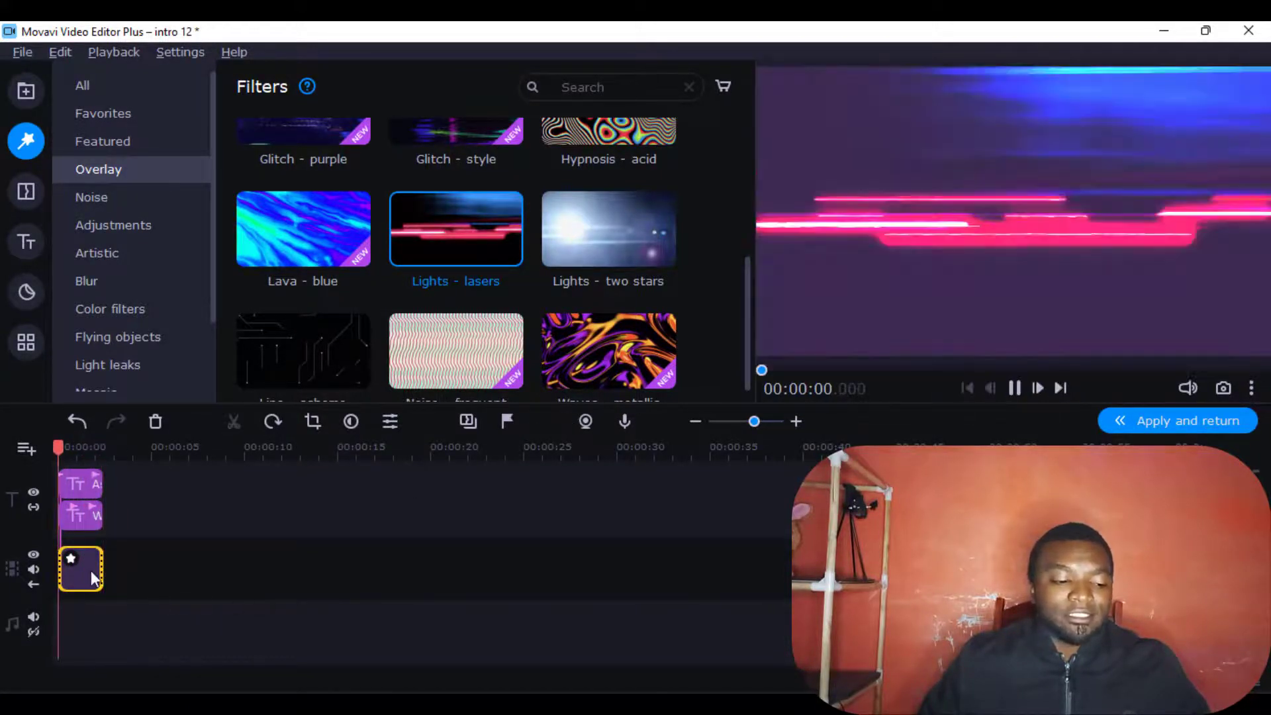
key(space)
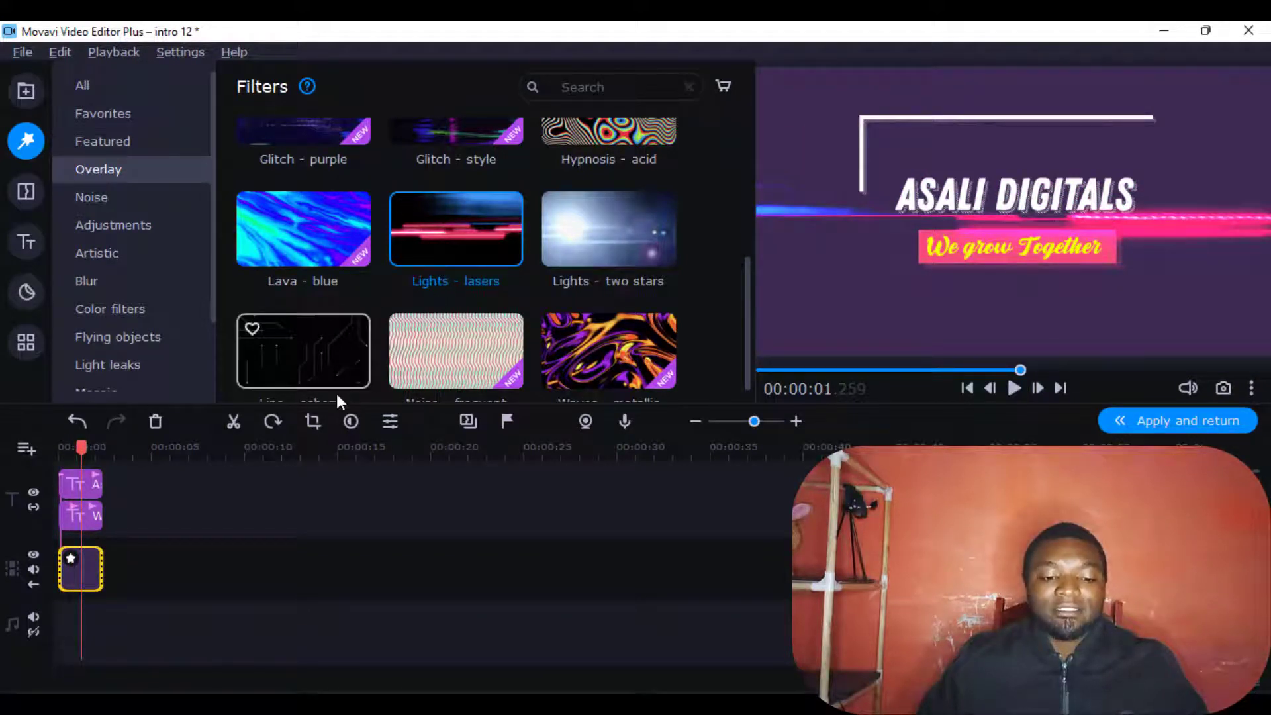
click(71, 561)
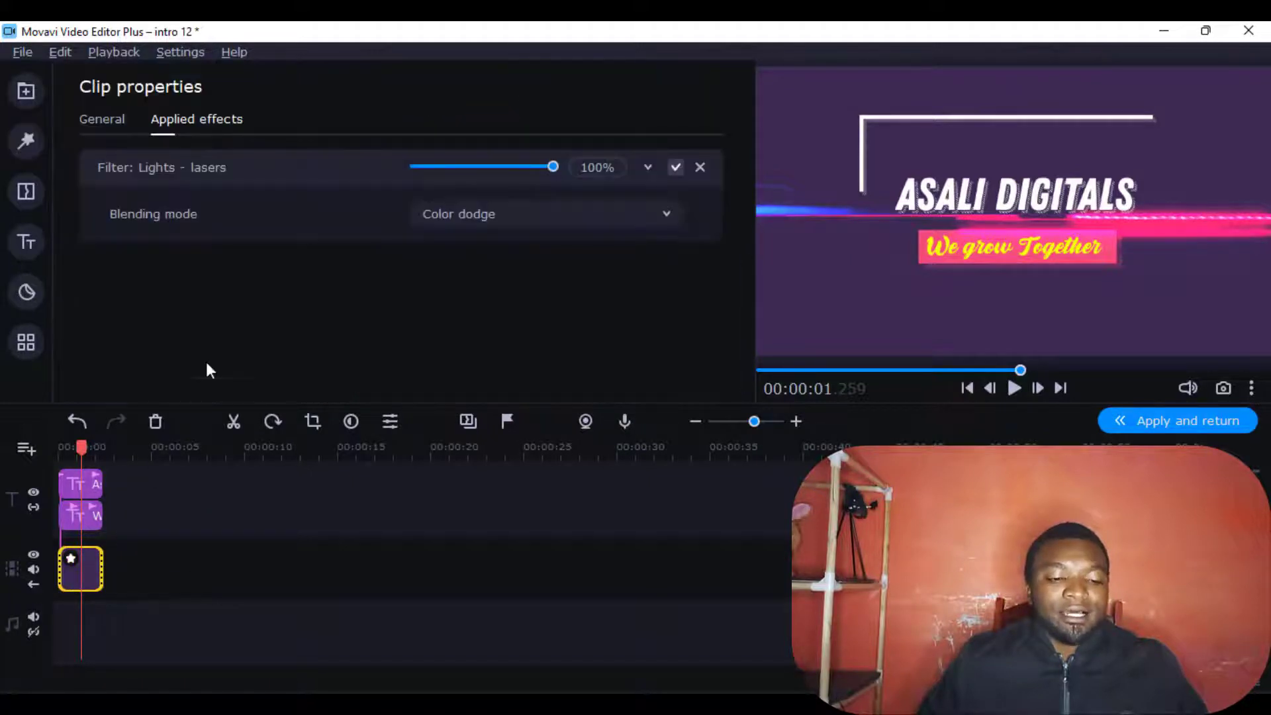
Try the Lighten blending mode on the Lights - lasers filter and preview the clip.
click(548, 215)
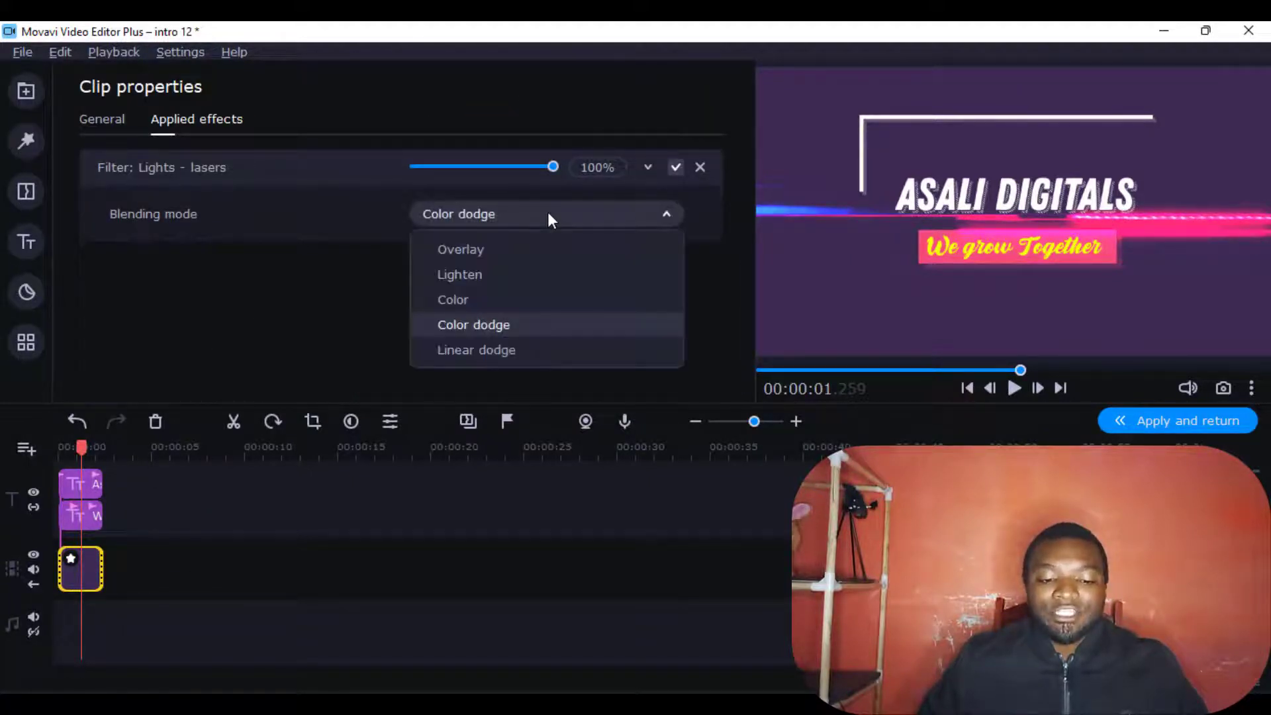
click(483, 274)
key(space)
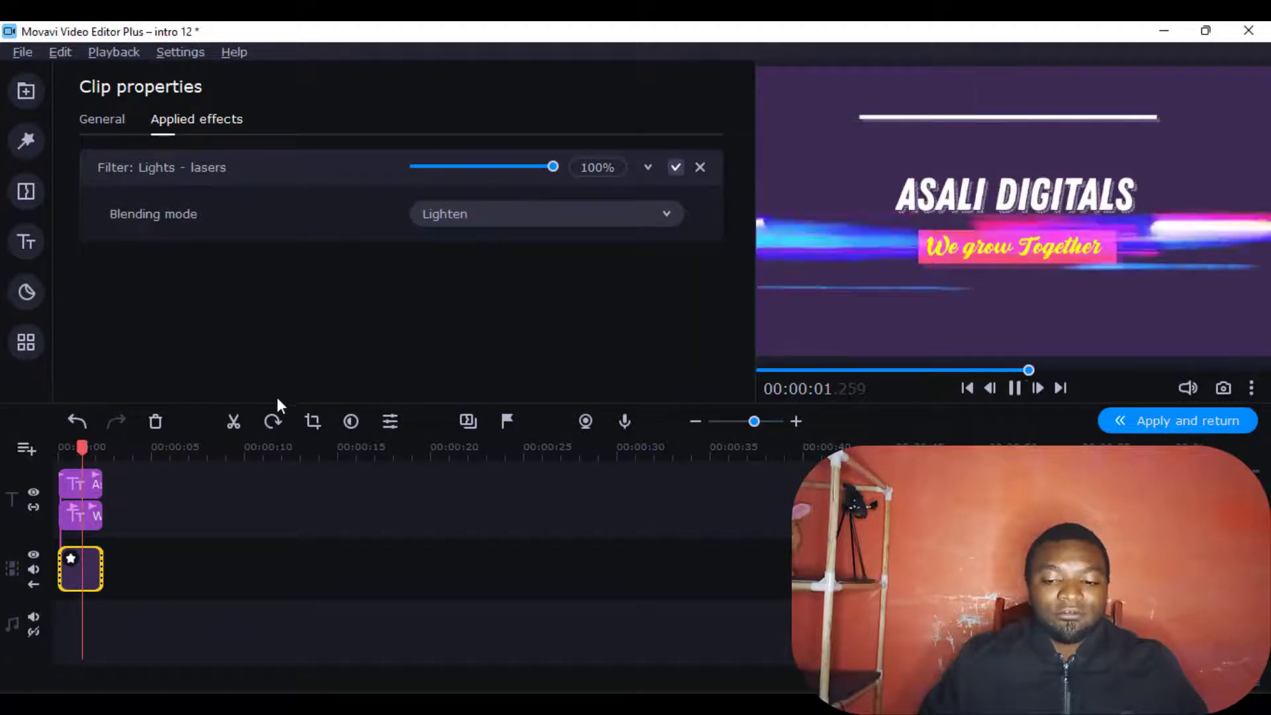
key(space)
click(72, 448)
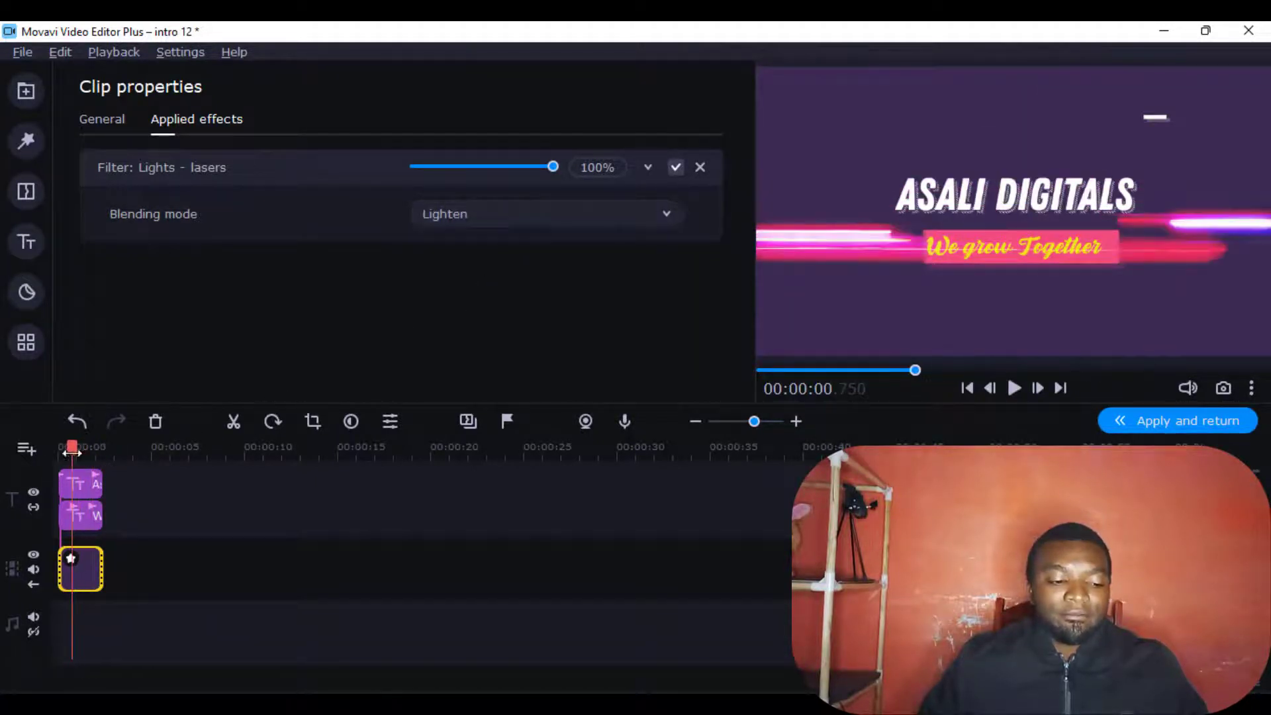
Set the Lights - lasers filter's blending mode to Linear dodge and play the intro from the start.
click(519, 222)
click(513, 352)
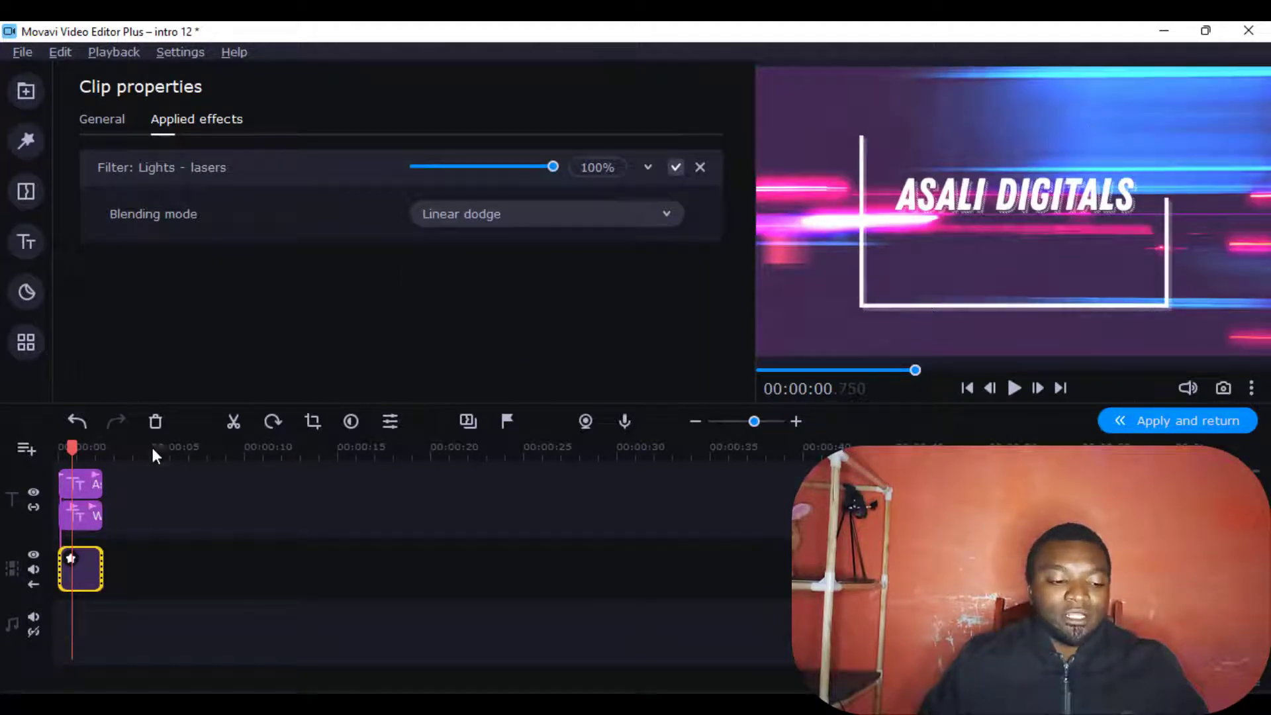
drag(64, 447, 57, 445)
key(space)
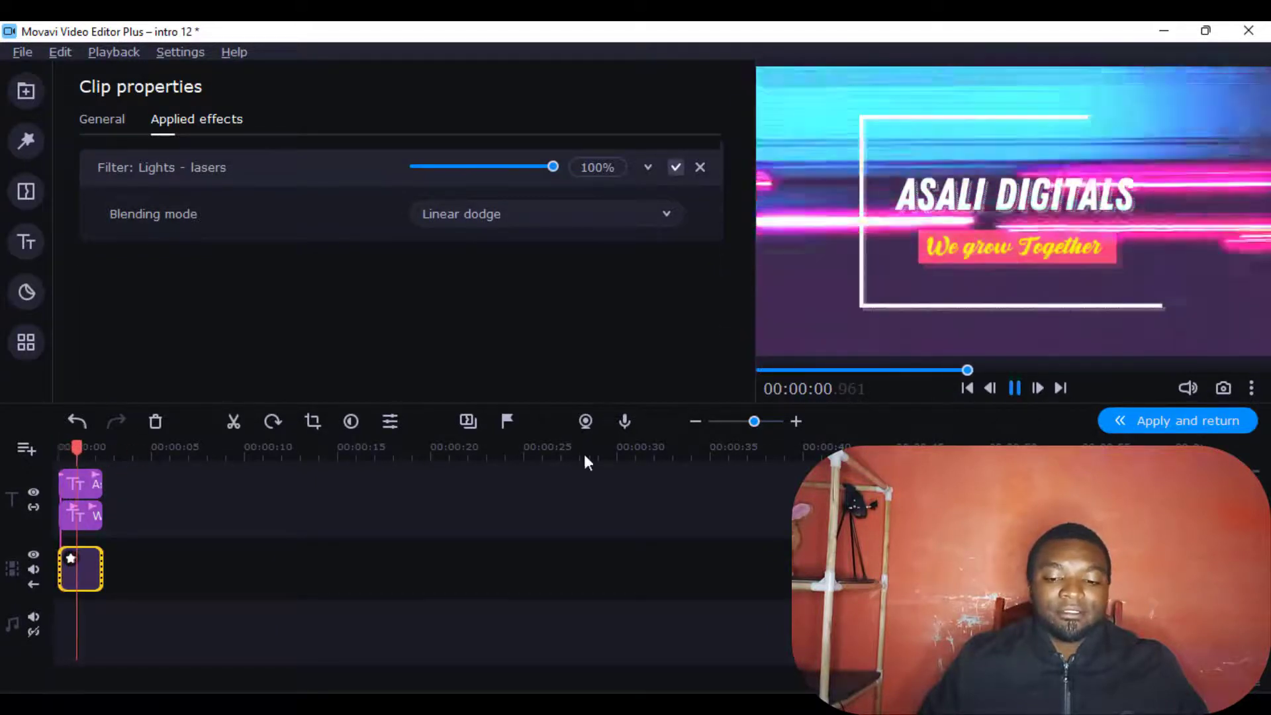
key(space)
Add the City ambience sound to the start of the audio track beneath the intro clip.
click(25, 93)
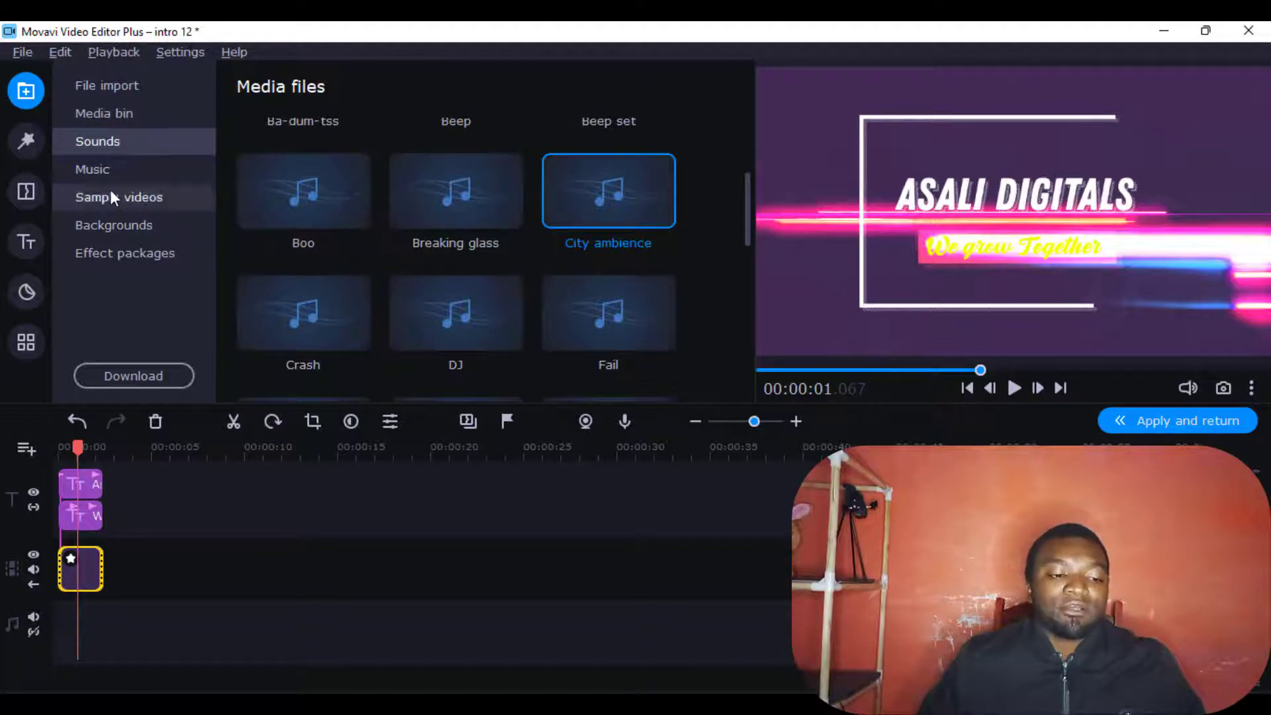
click(107, 163)
click(112, 146)
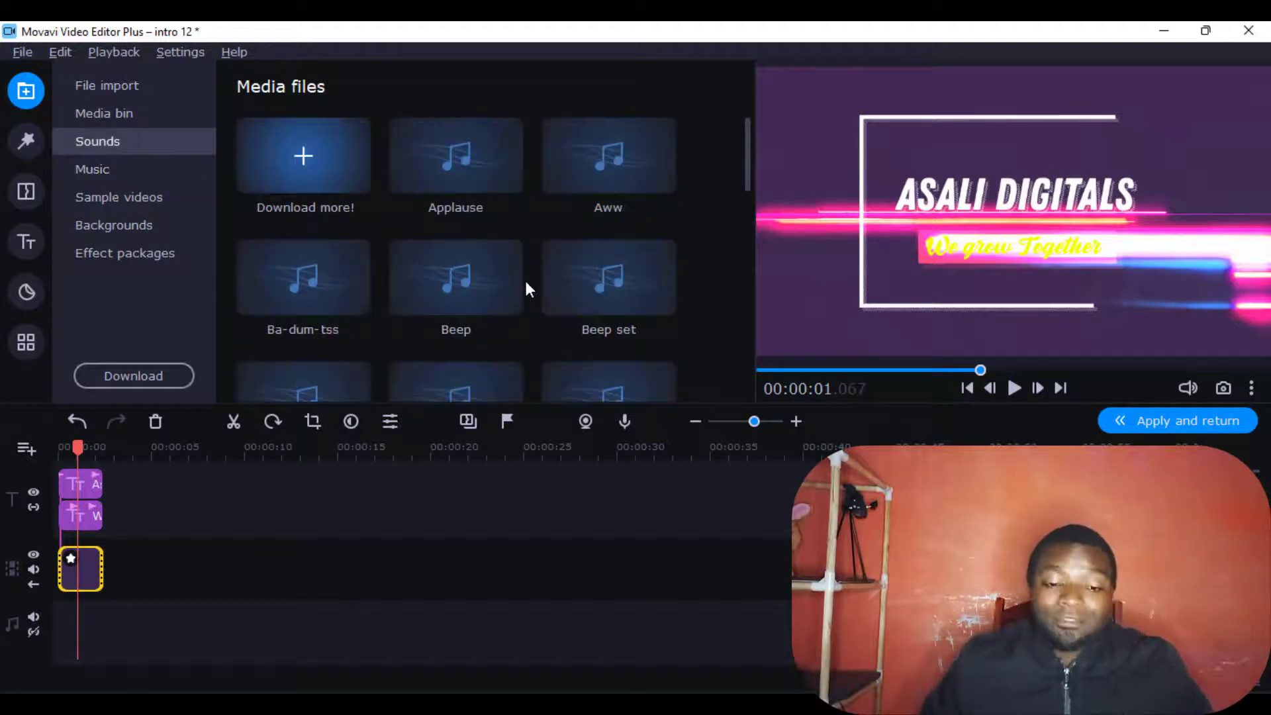
scroll(557, 288, down, 2)
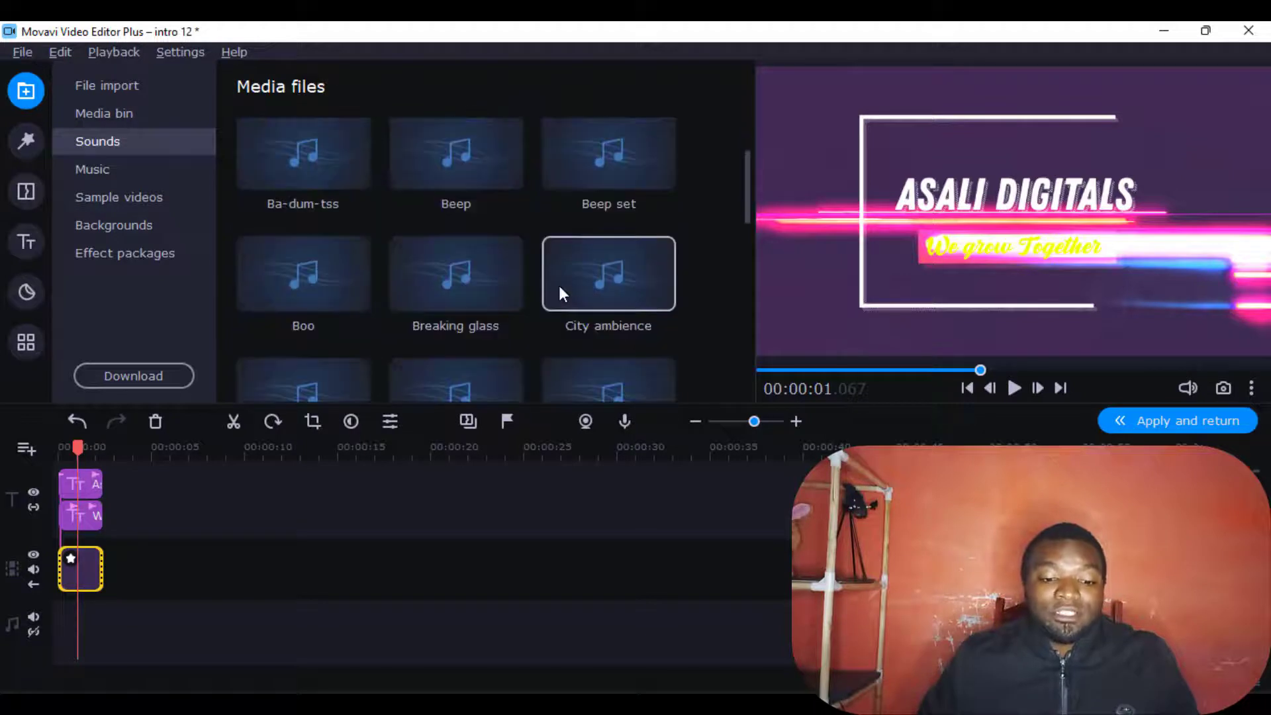
drag(598, 292, 60, 610)
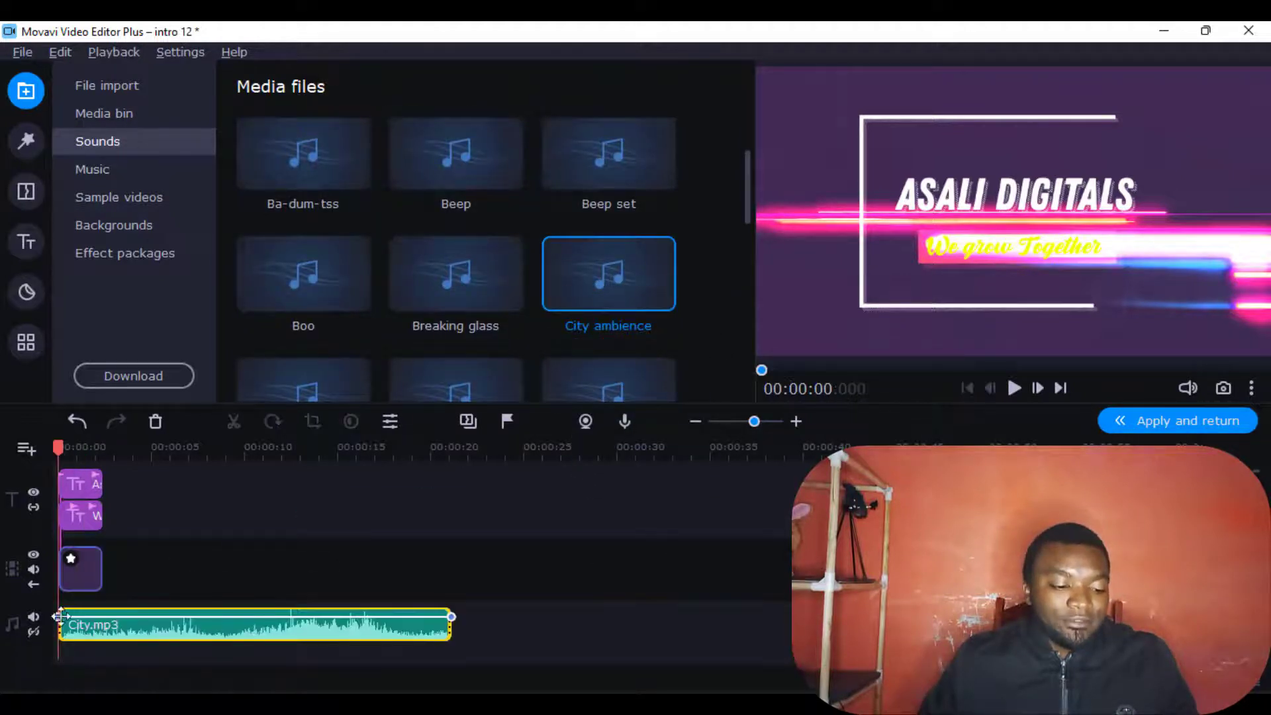
Preview the intro with the City ambience sound and trim the sound clip's end to about 1.1 seconds.
click(1012, 388)
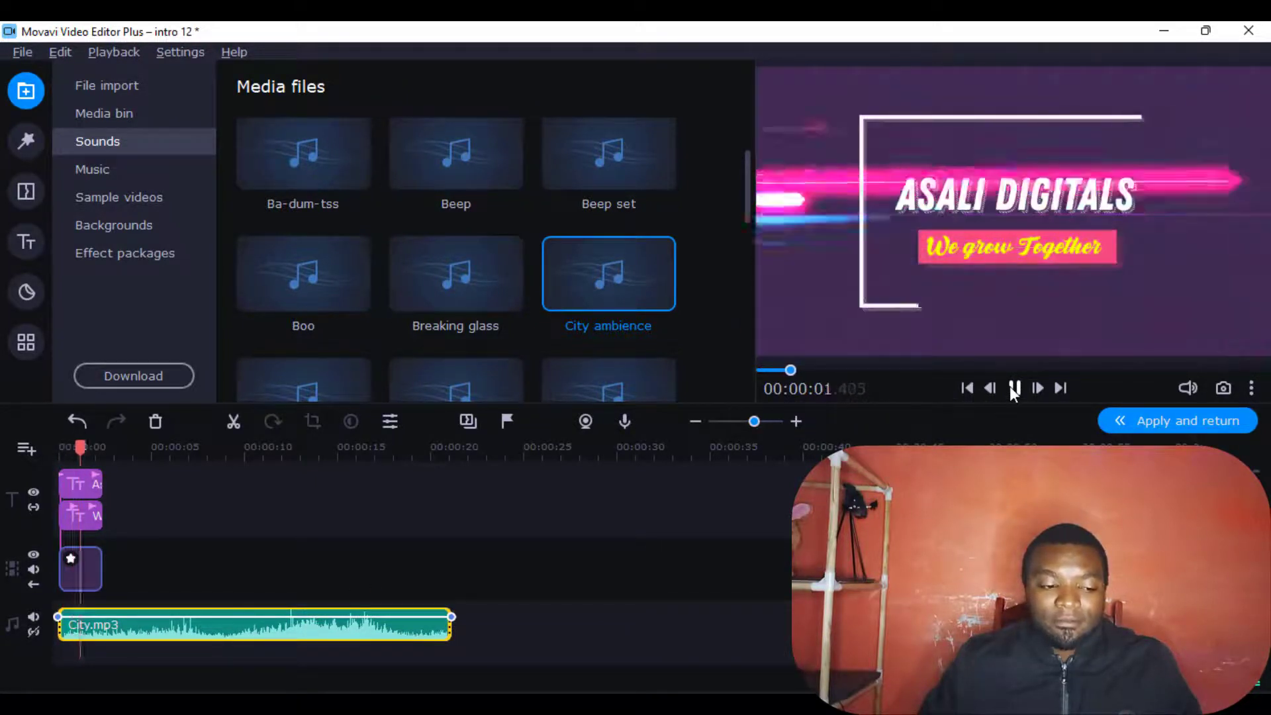
click(1014, 389)
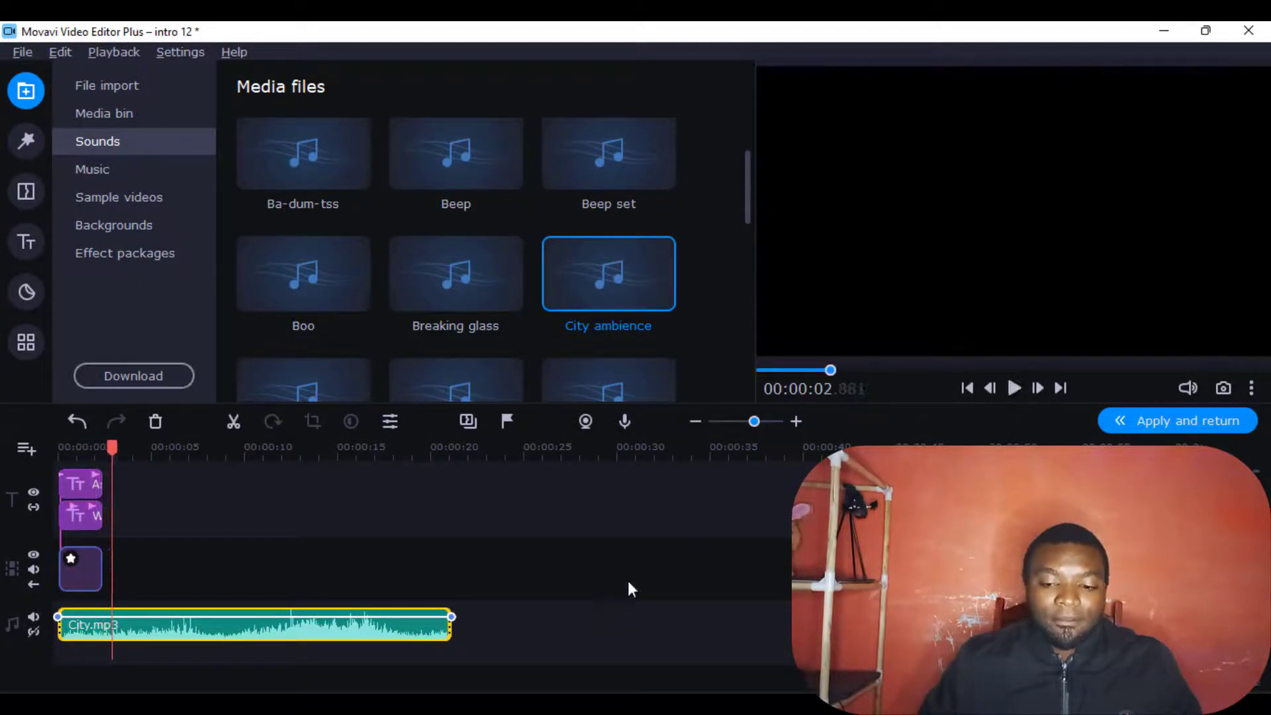
drag(451, 630, 78, 631)
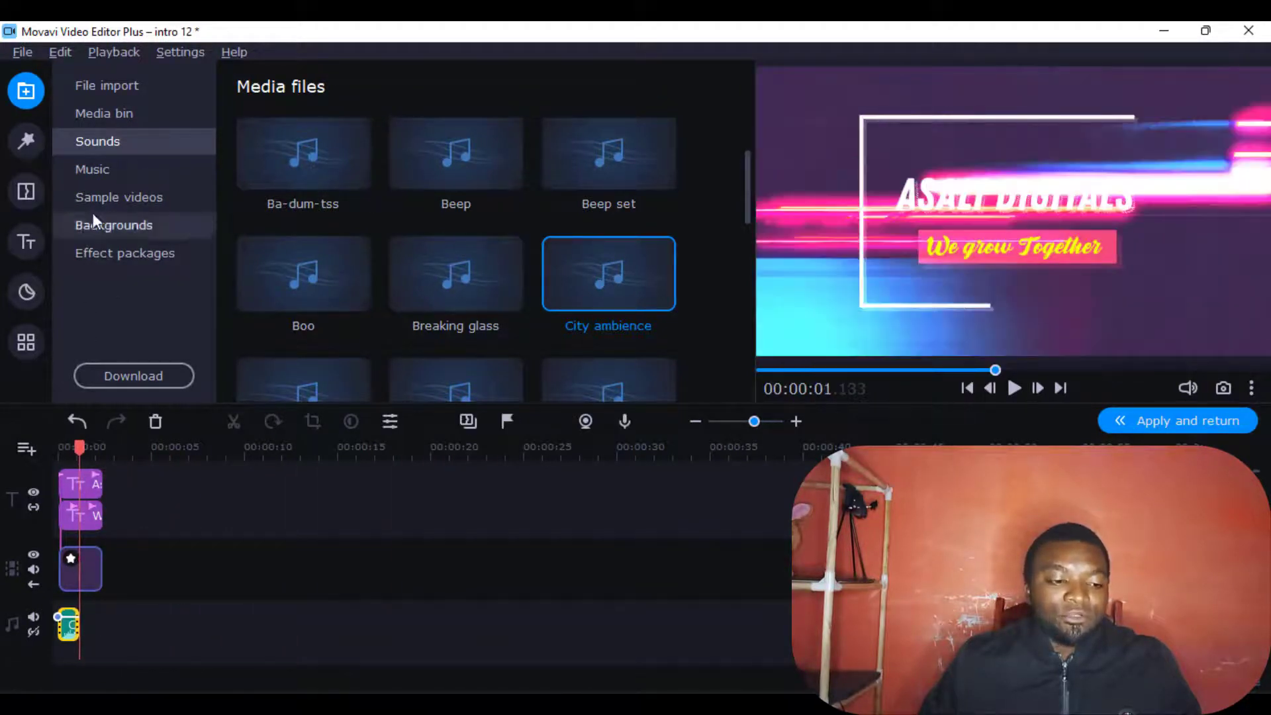
Try the Dance for Two music after the City ambience clip, preview the intro, and remove that music clip.
click(98, 170)
scroll(499, 251, down, 3)
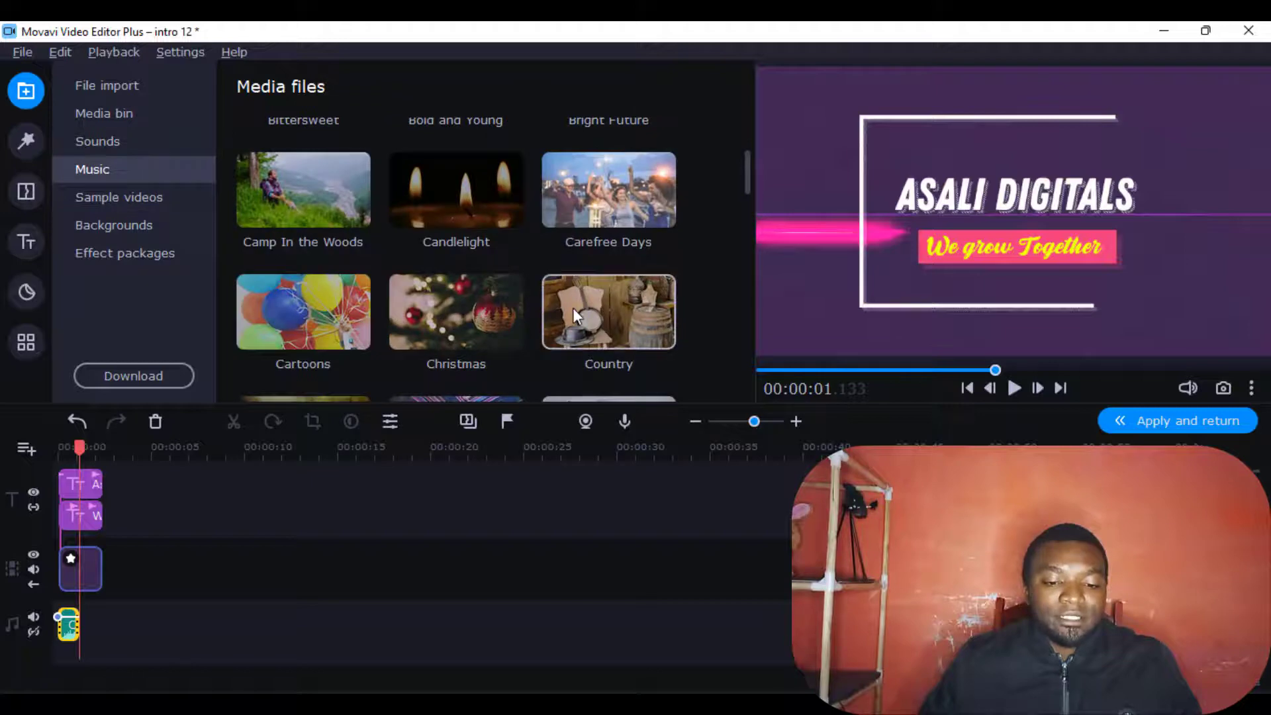
scroll(606, 312, down, 1)
scroll(638, 321, down, 1)
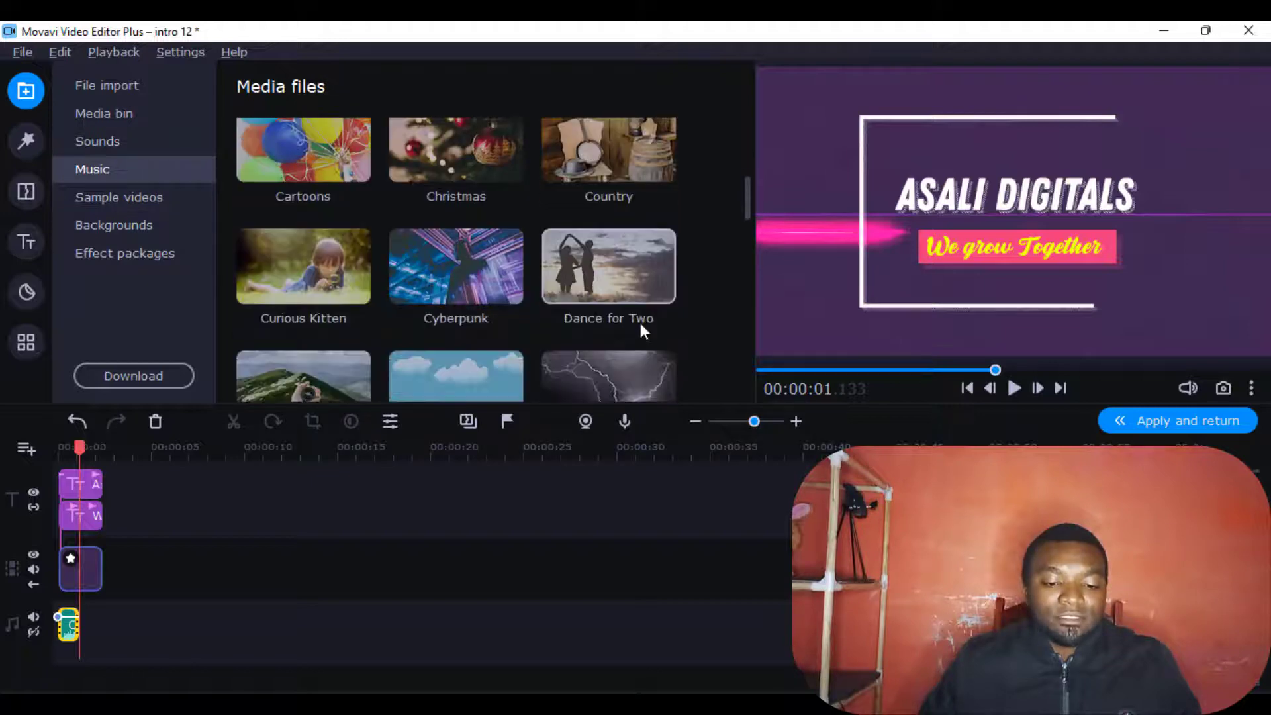
scroll(622, 305, down, 1)
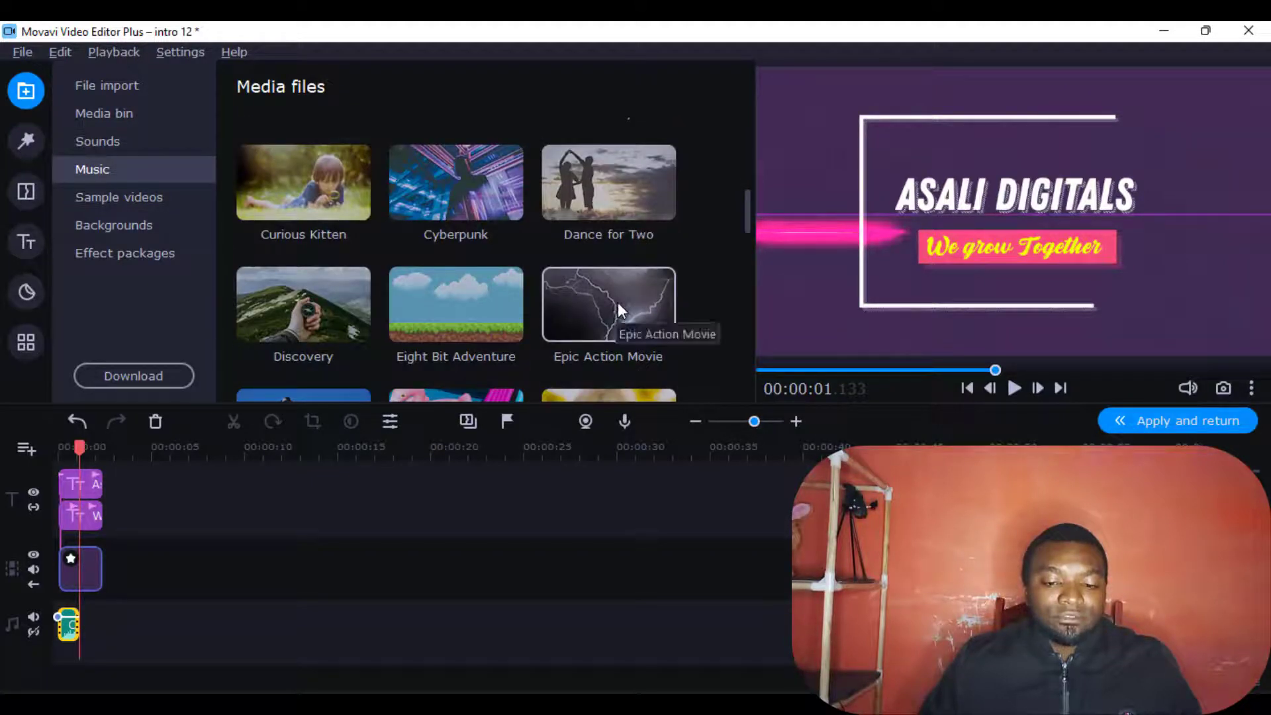
drag(611, 201, 87, 610)
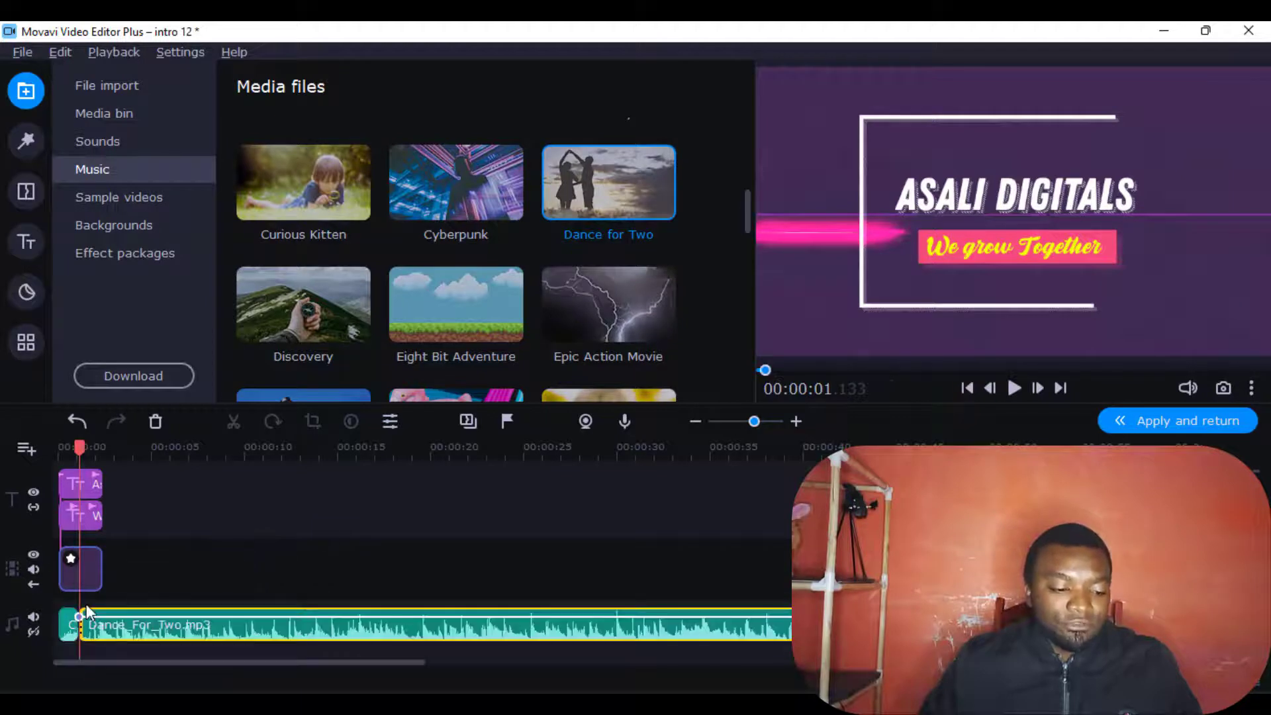
drag(80, 453, 51, 451)
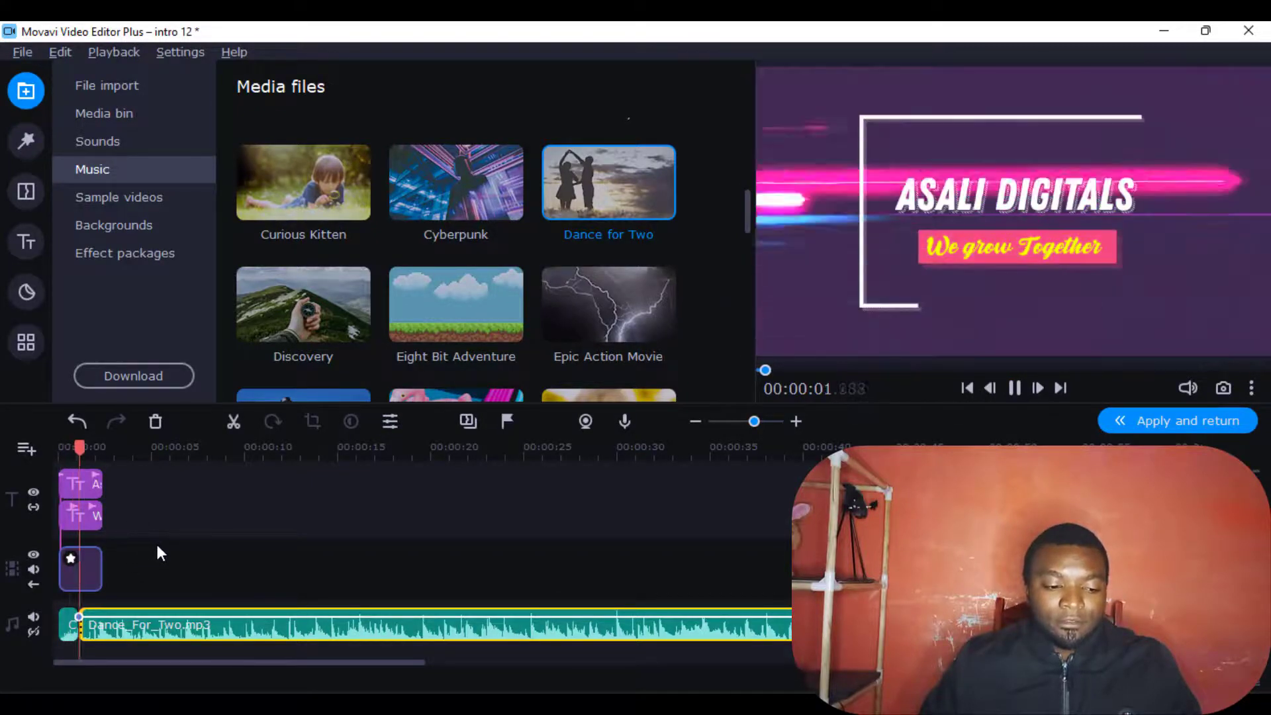
key(space)
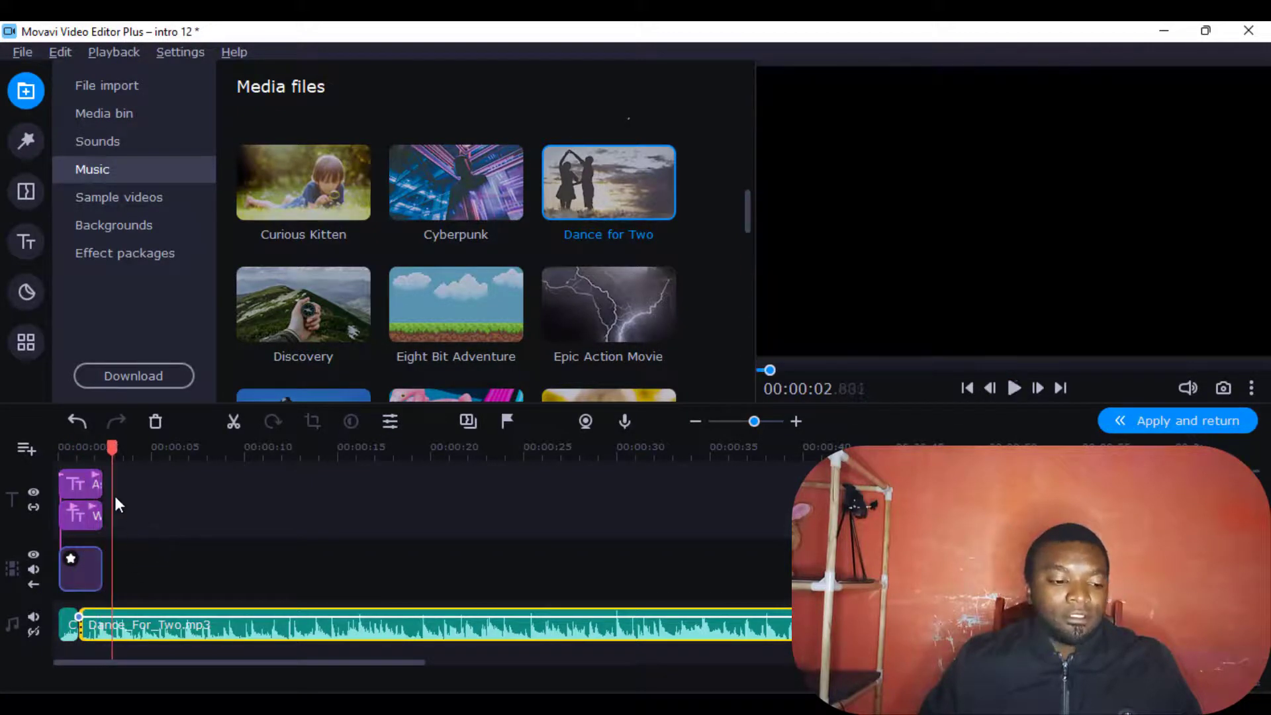
drag(109, 447, 101, 447)
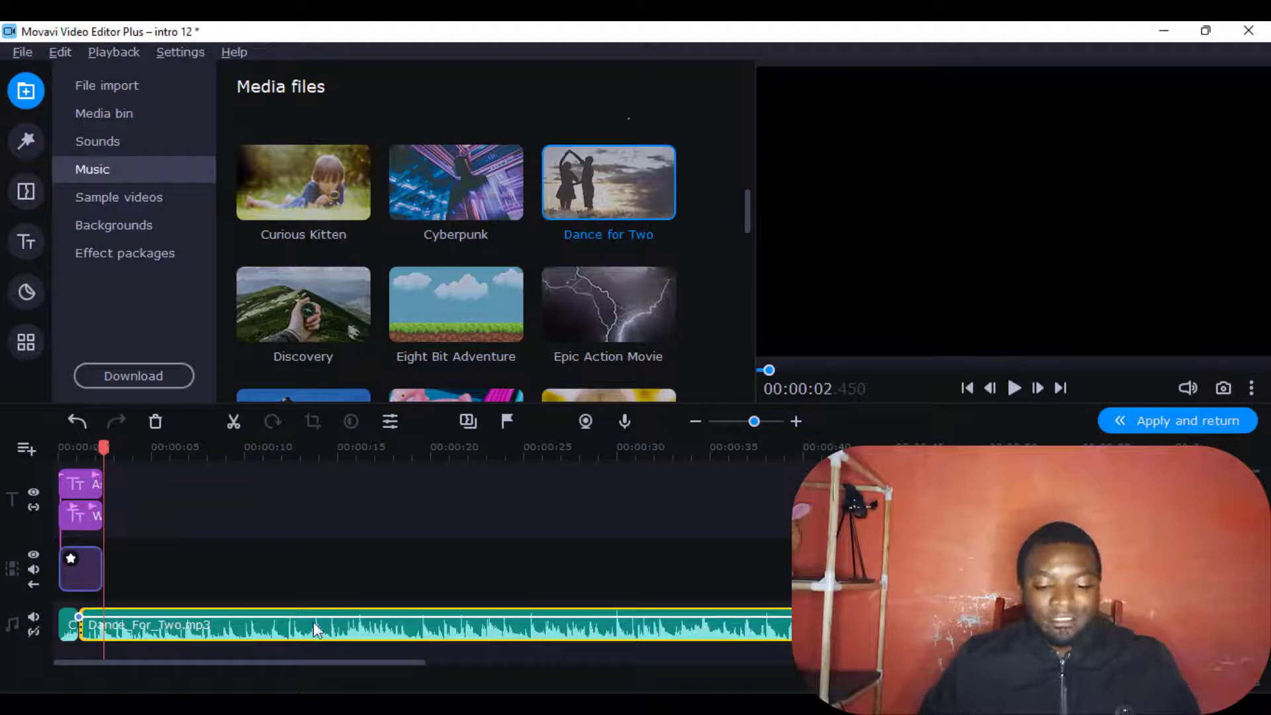
key(Delete)
Add the Jump Start music to the audio track and place it directly after the City ambience clip.
scroll(487, 358, down, 2)
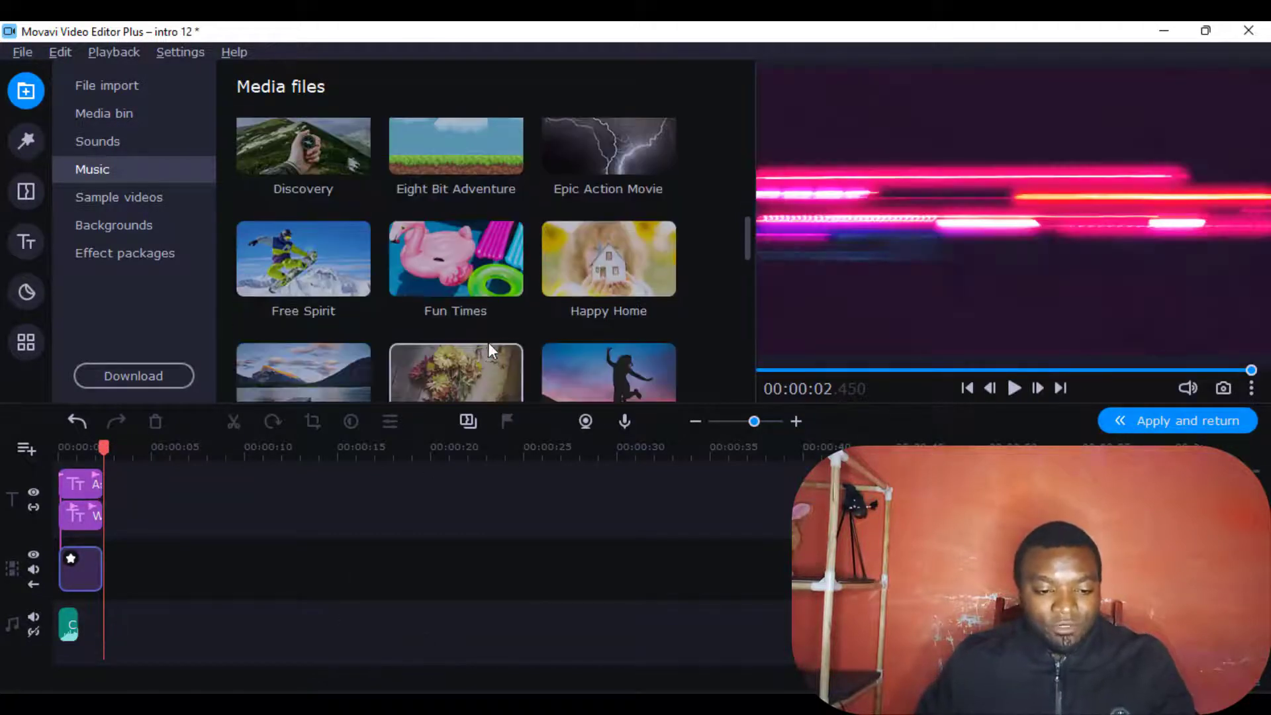
scroll(603, 347, down, 1)
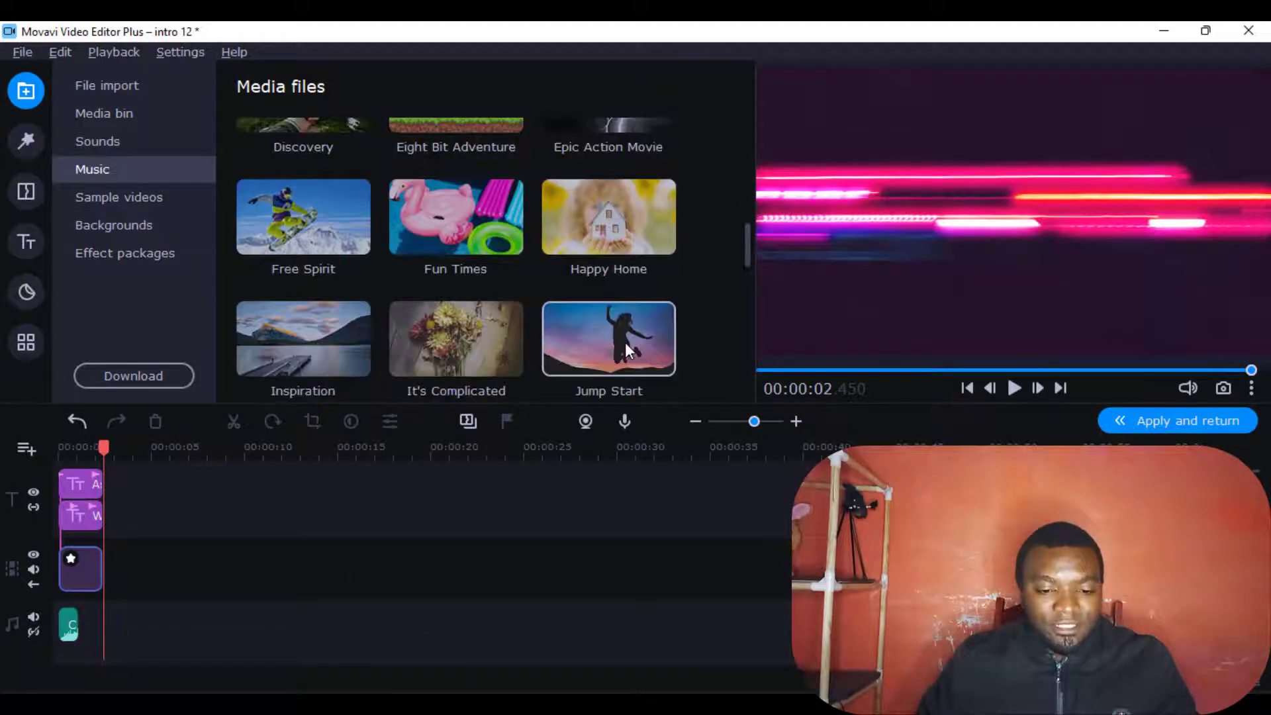
drag(625, 343, 92, 611)
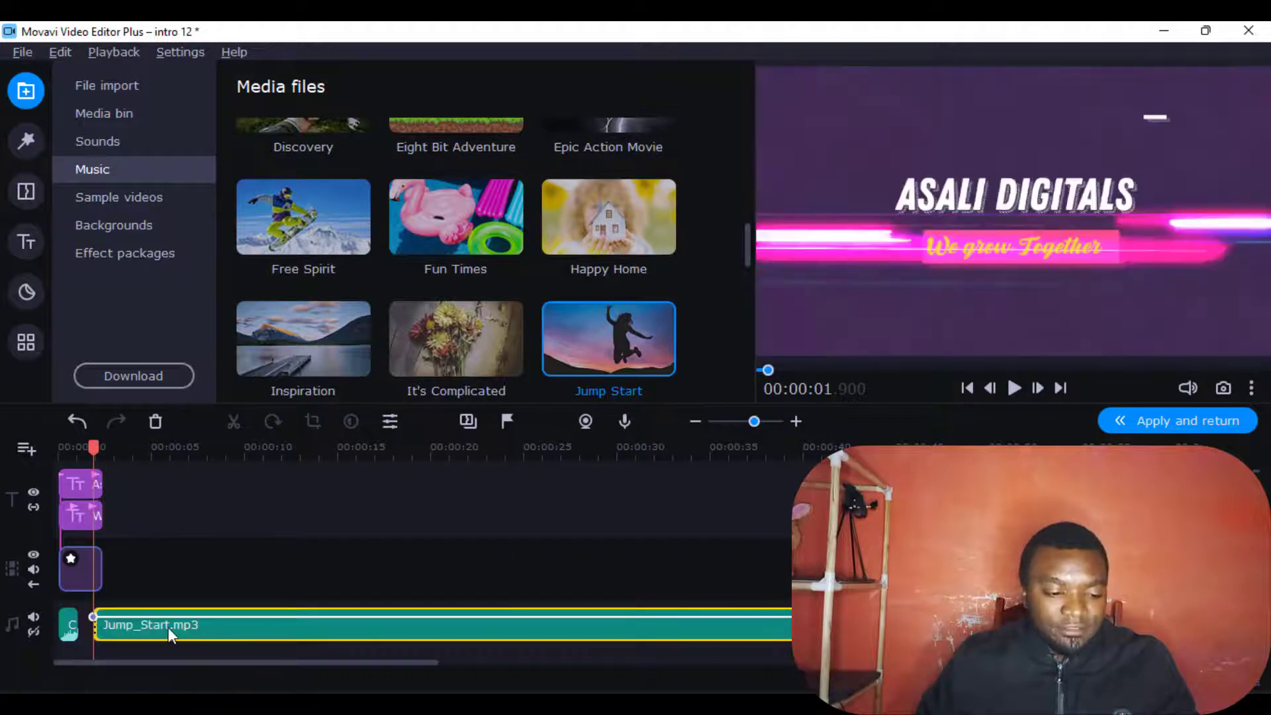
drag(168, 626, 148, 627)
Play the intro from the start to review the sound followed by the Jump Start music.
drag(80, 449, 57, 448)
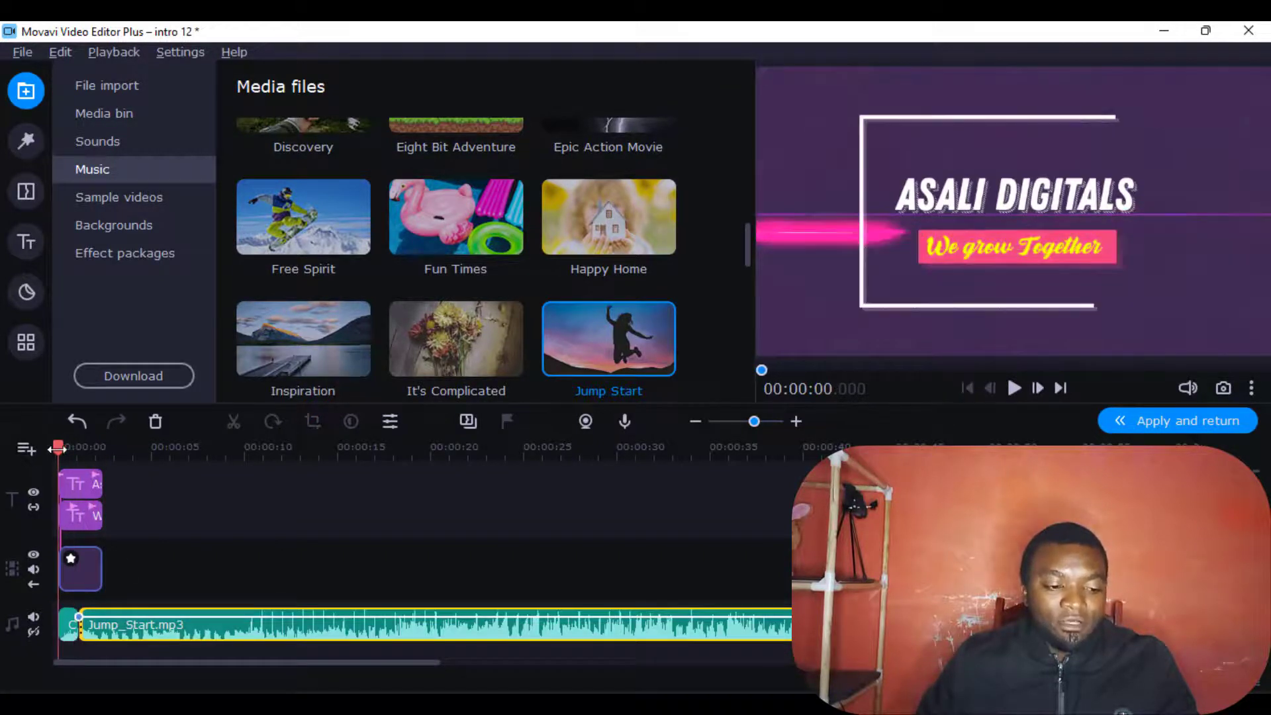
key(space)
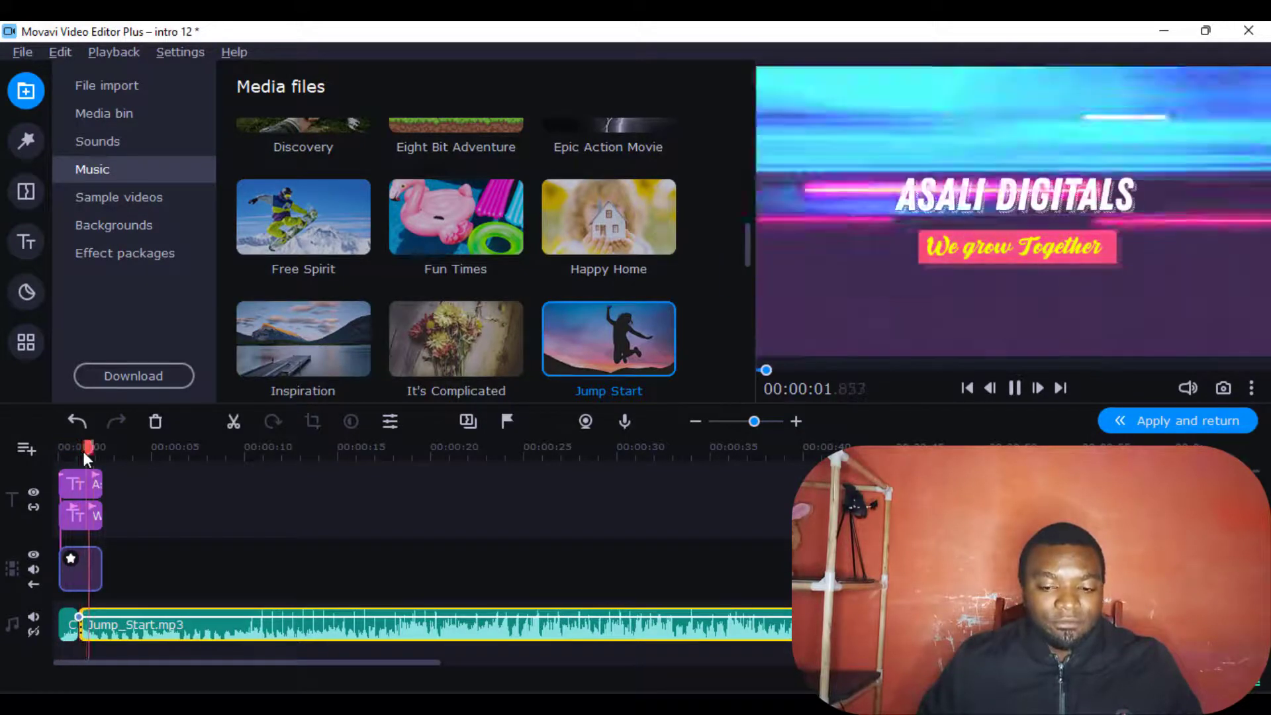
key(space)
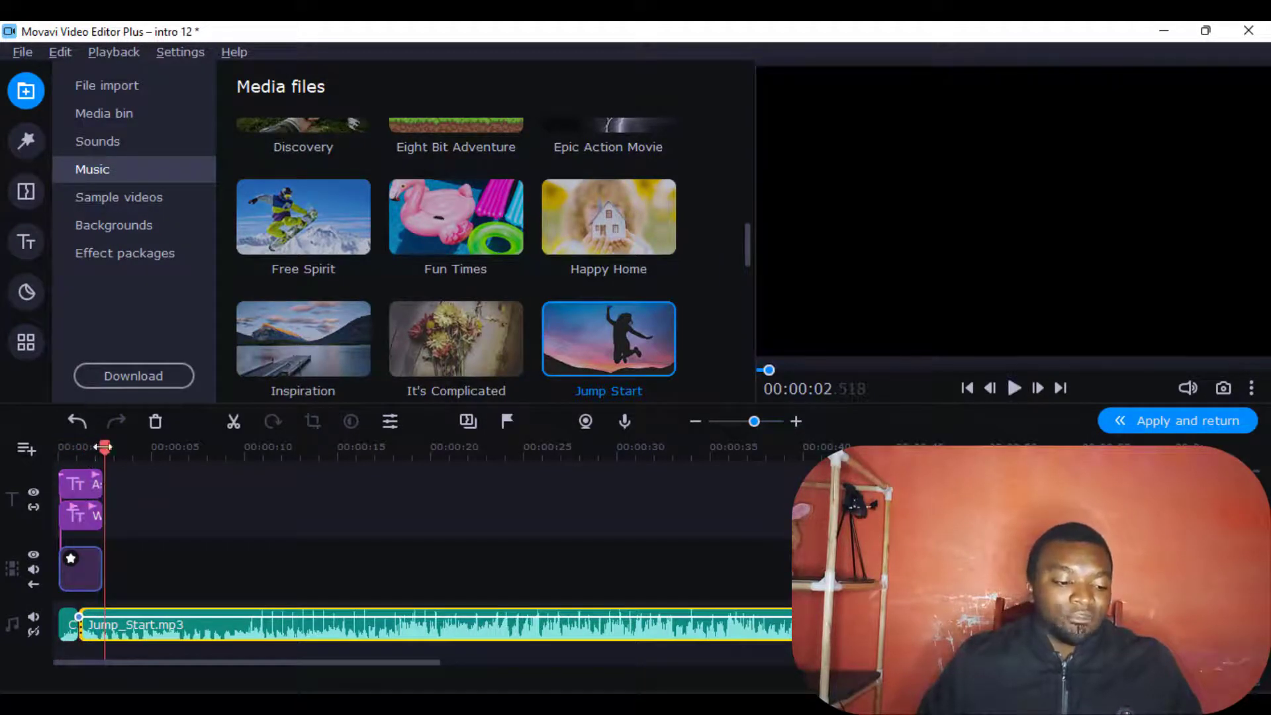
Split the Jump Start music where the intro clip ends, at about 2.35 seconds, and delete the remainder.
click(102, 447)
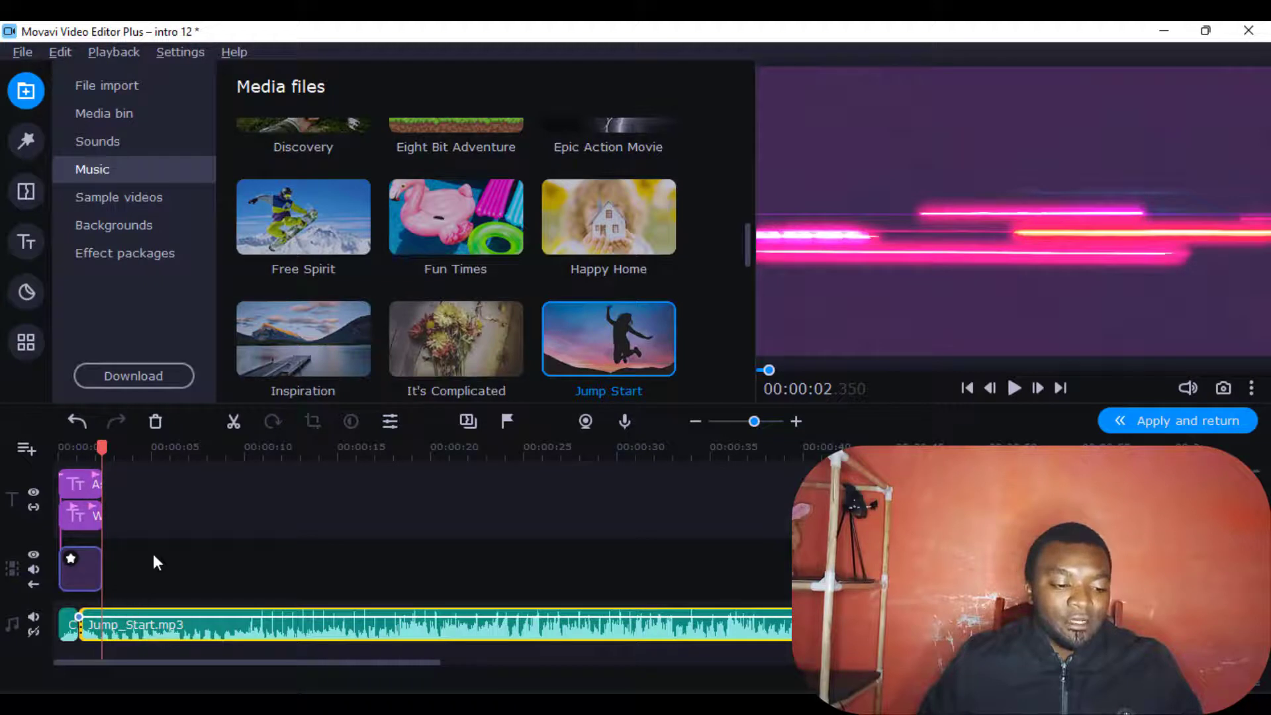
click(233, 421)
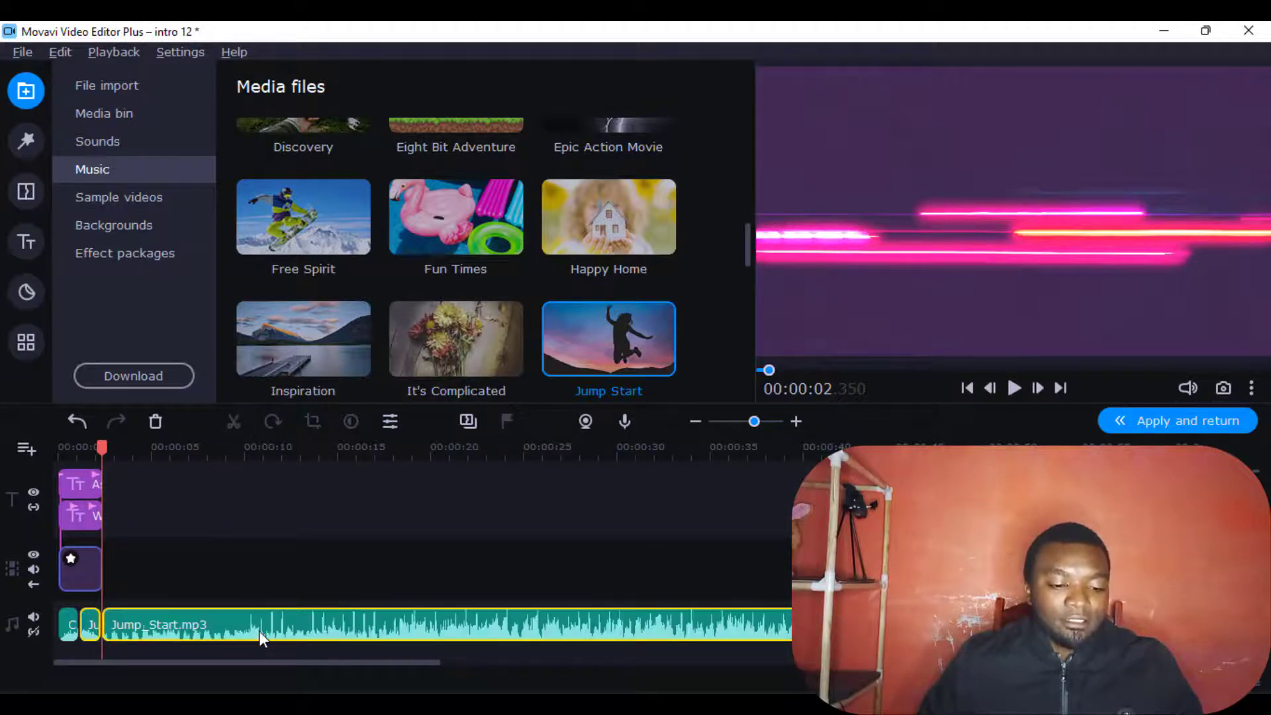
click(259, 631)
key(Delete)
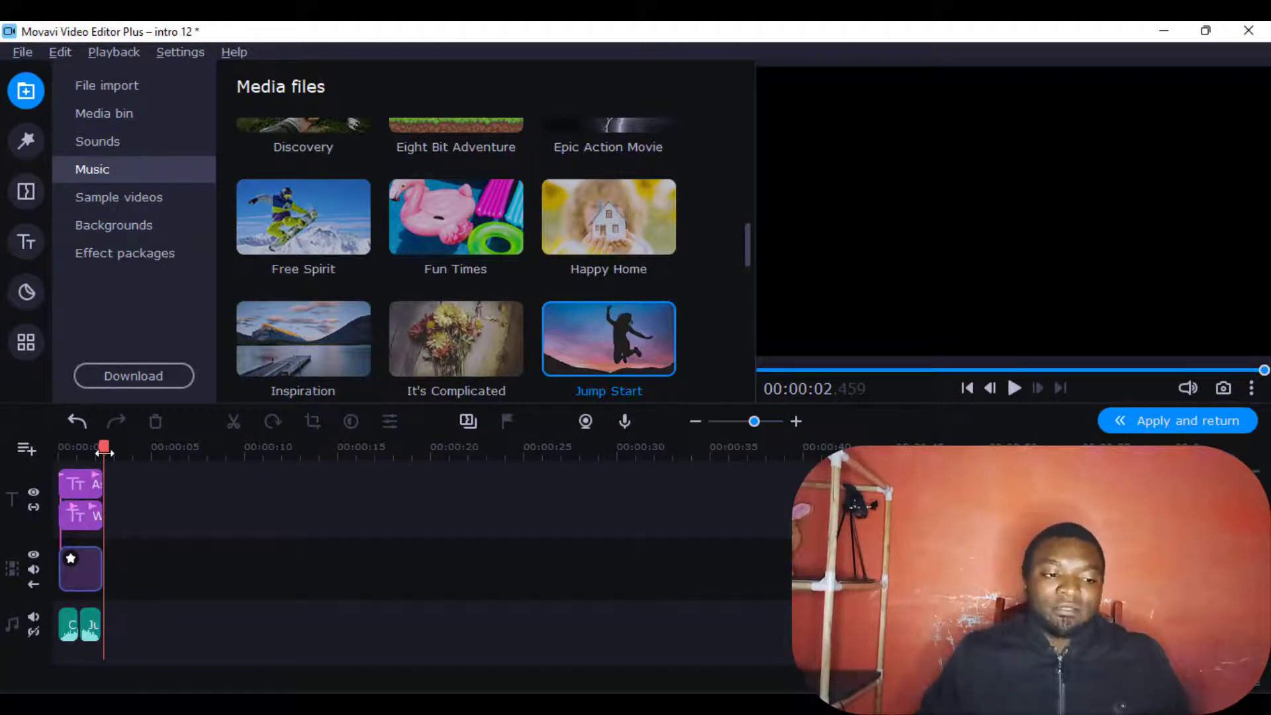
Apply the intro edits, return to the main project, and bring up the dialog for saving it under a new name.
click(24, 51)
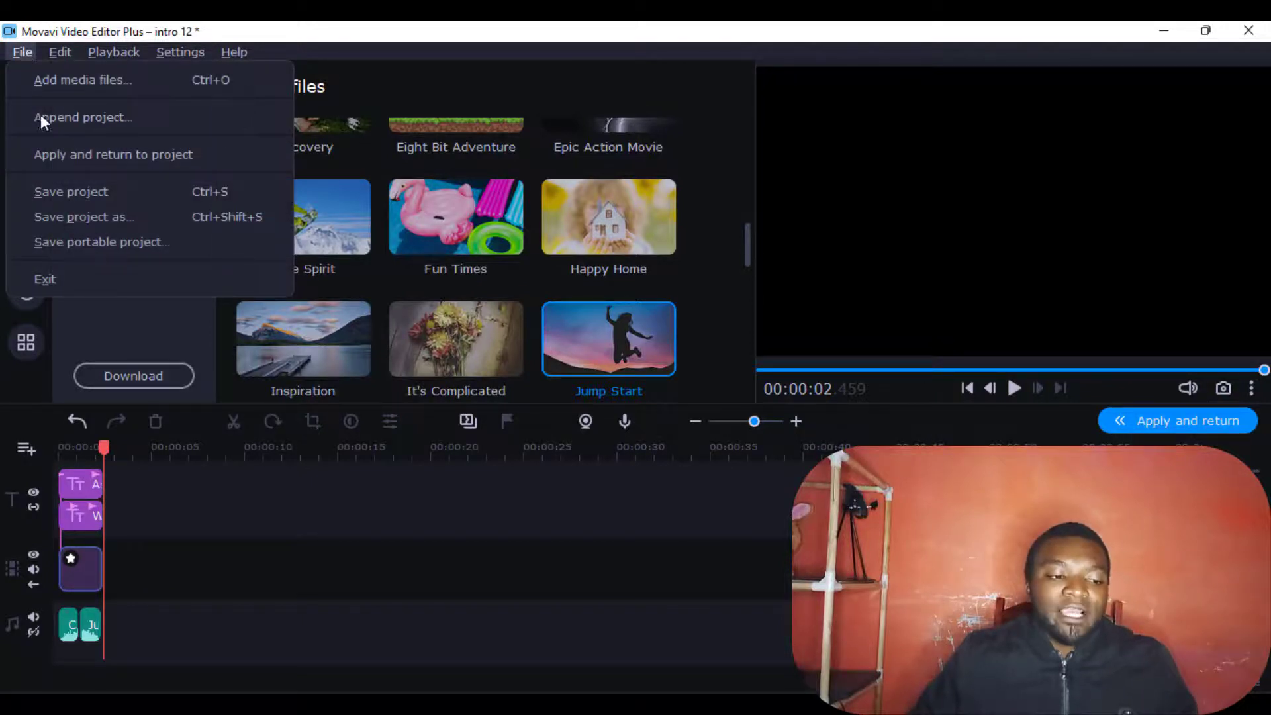
click(85, 213)
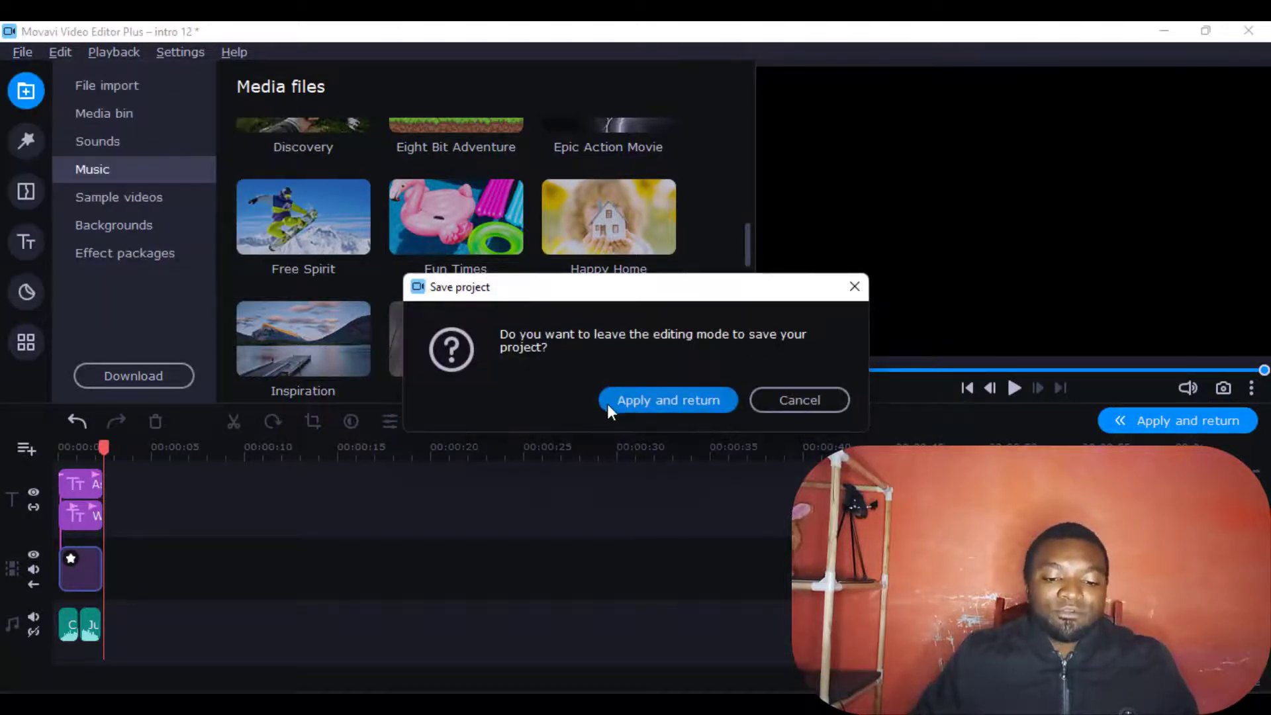
click(670, 404)
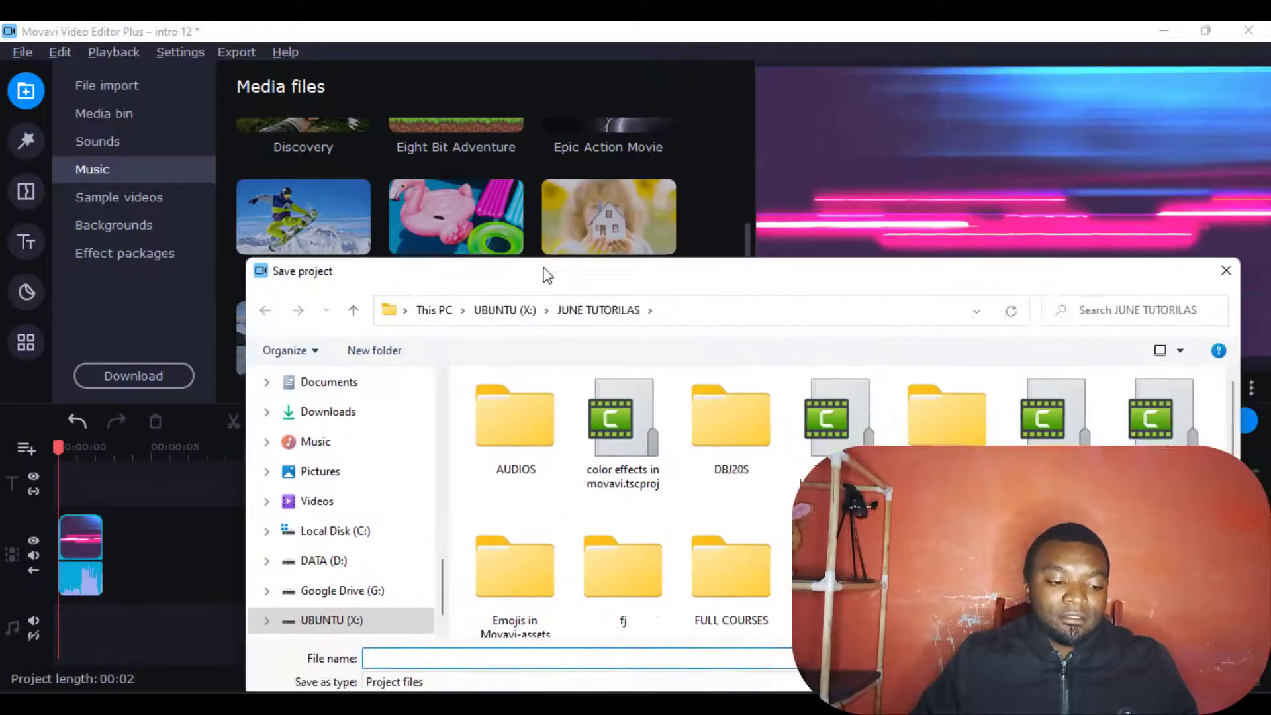
drag(547, 275, 460, 215)
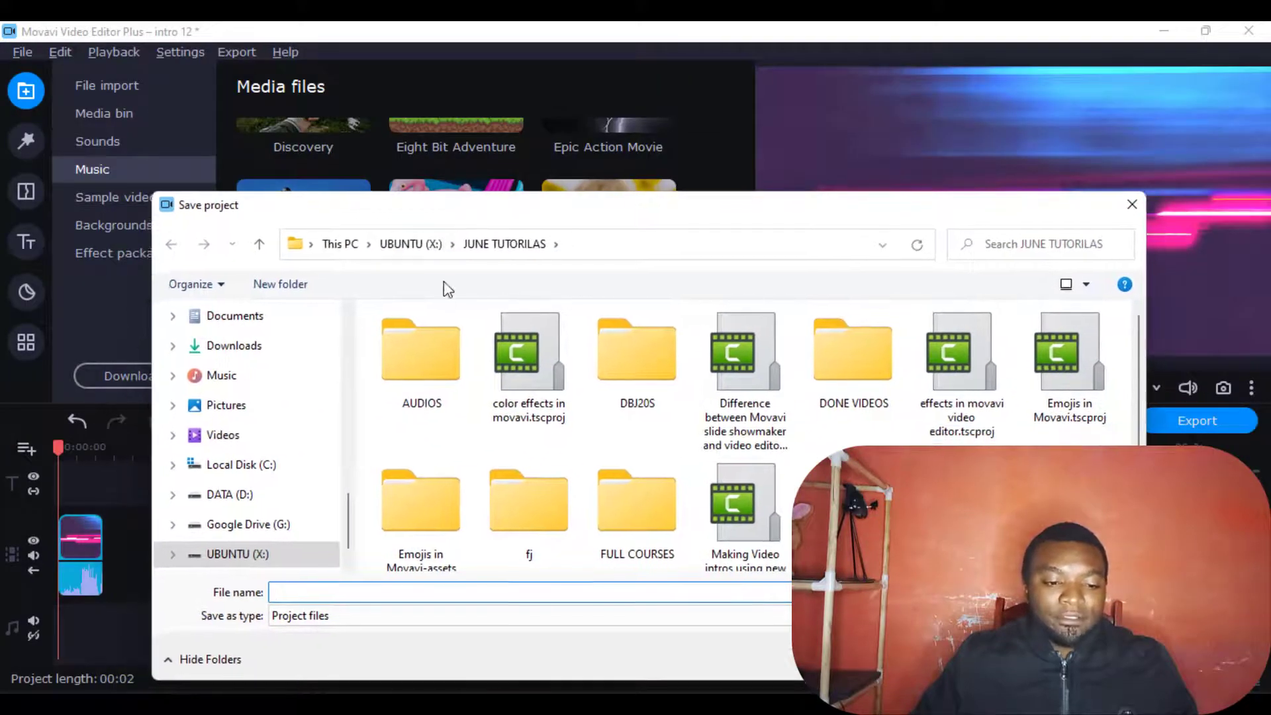
Save the project as intro 13 in the JUNE TUTORILAS folder.
text(Intr)
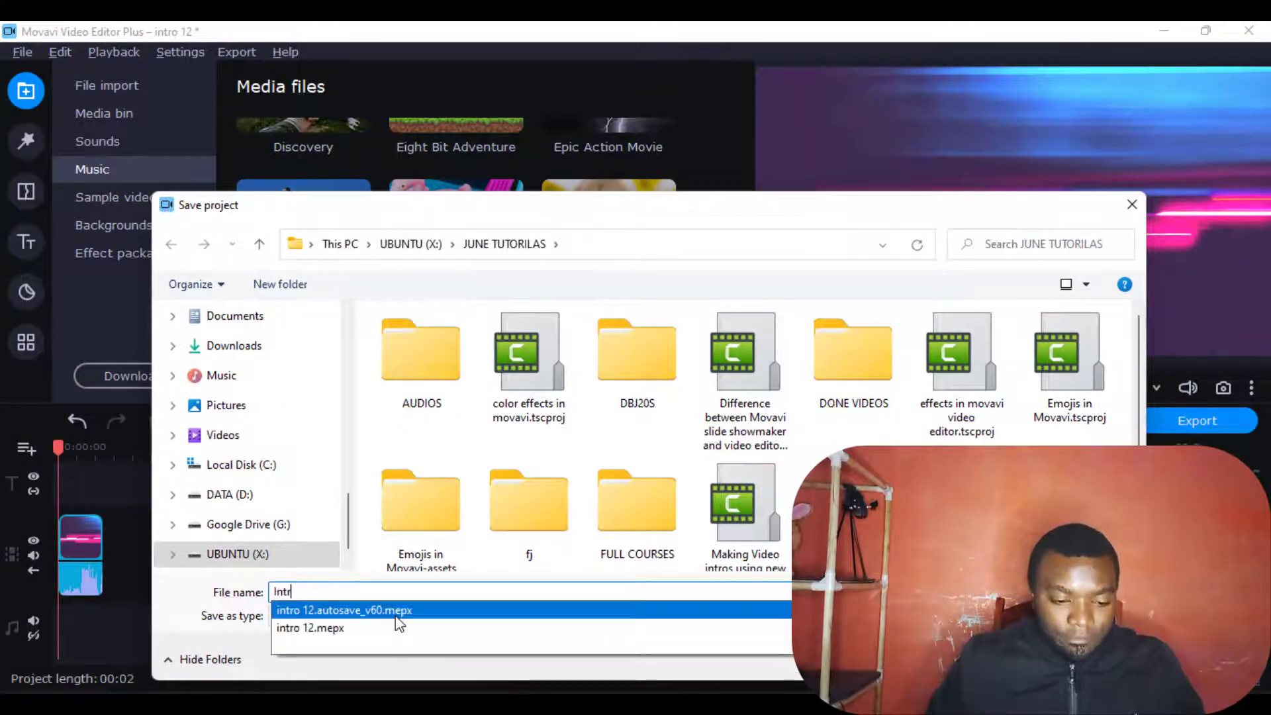
click(396, 616)
click(418, 594)
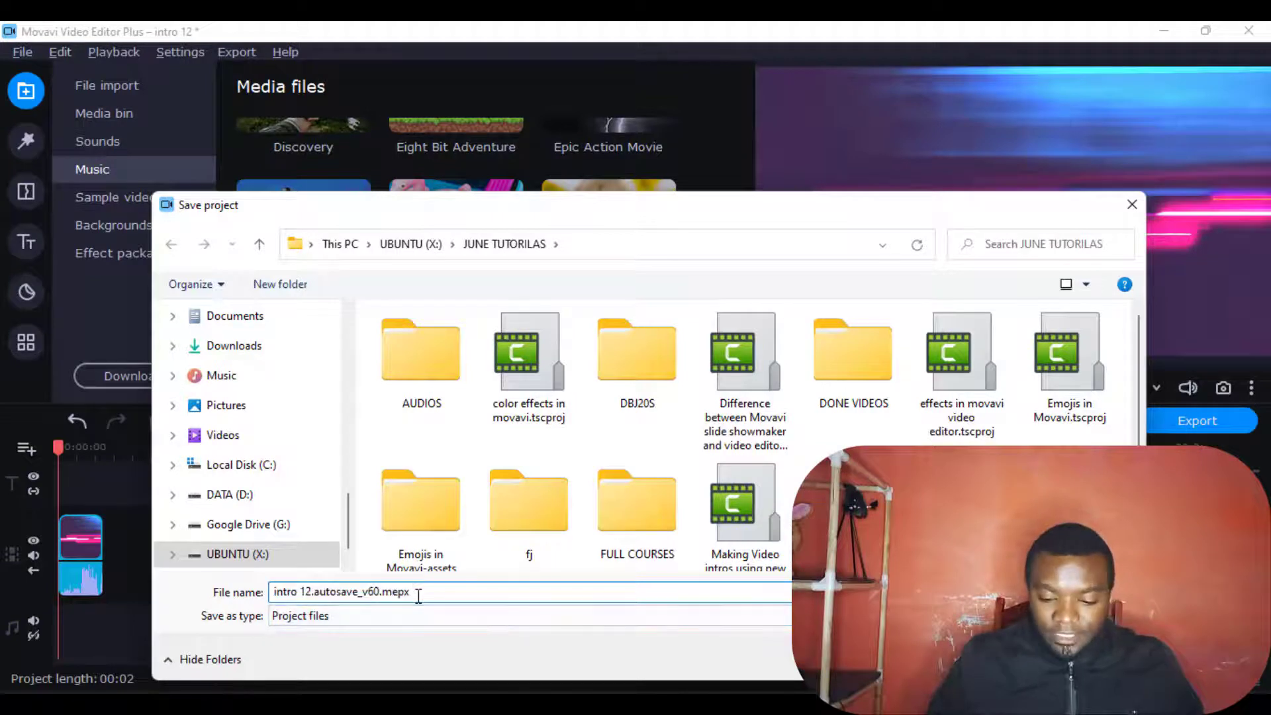
key(BackSpace)
key(BackSpace)
key(BackSpace)
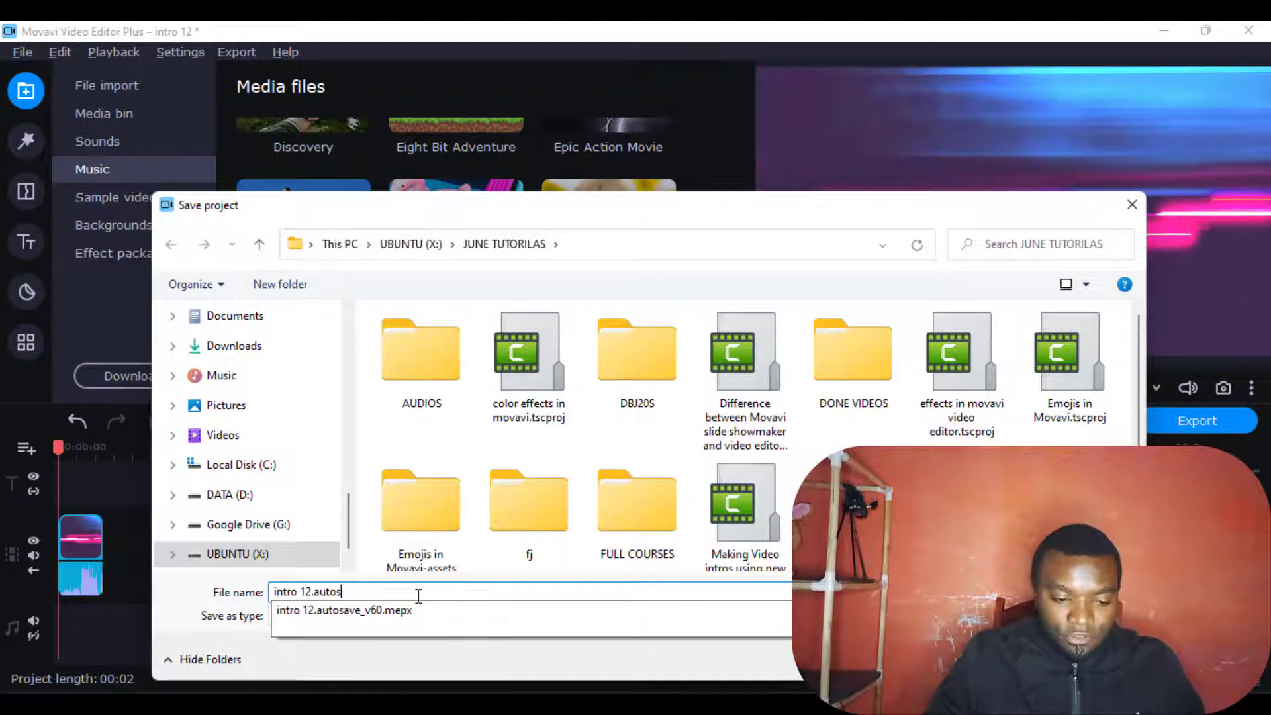
key(BackSpace)
key(BackSpace)
key(BackSpace)
key(BackSpace)
key(BackSpace)
key(BackSpace)
key(BackSpace)
text(2)
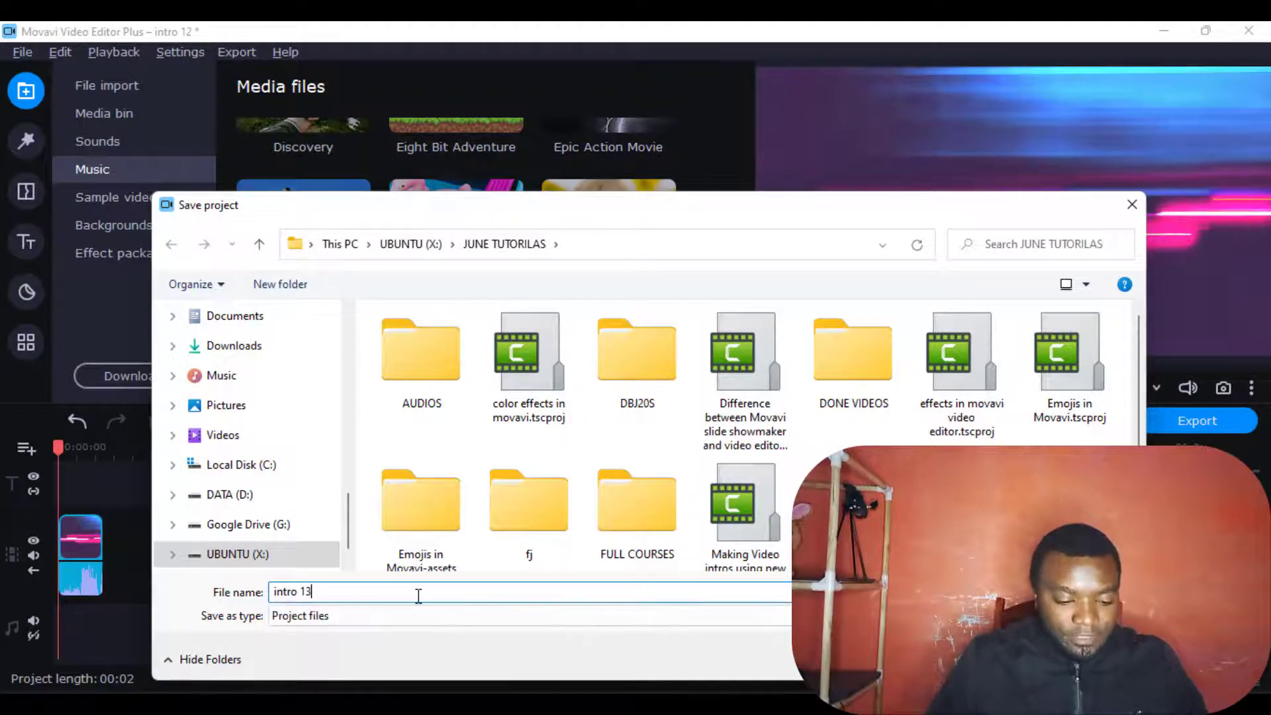
key(Return)
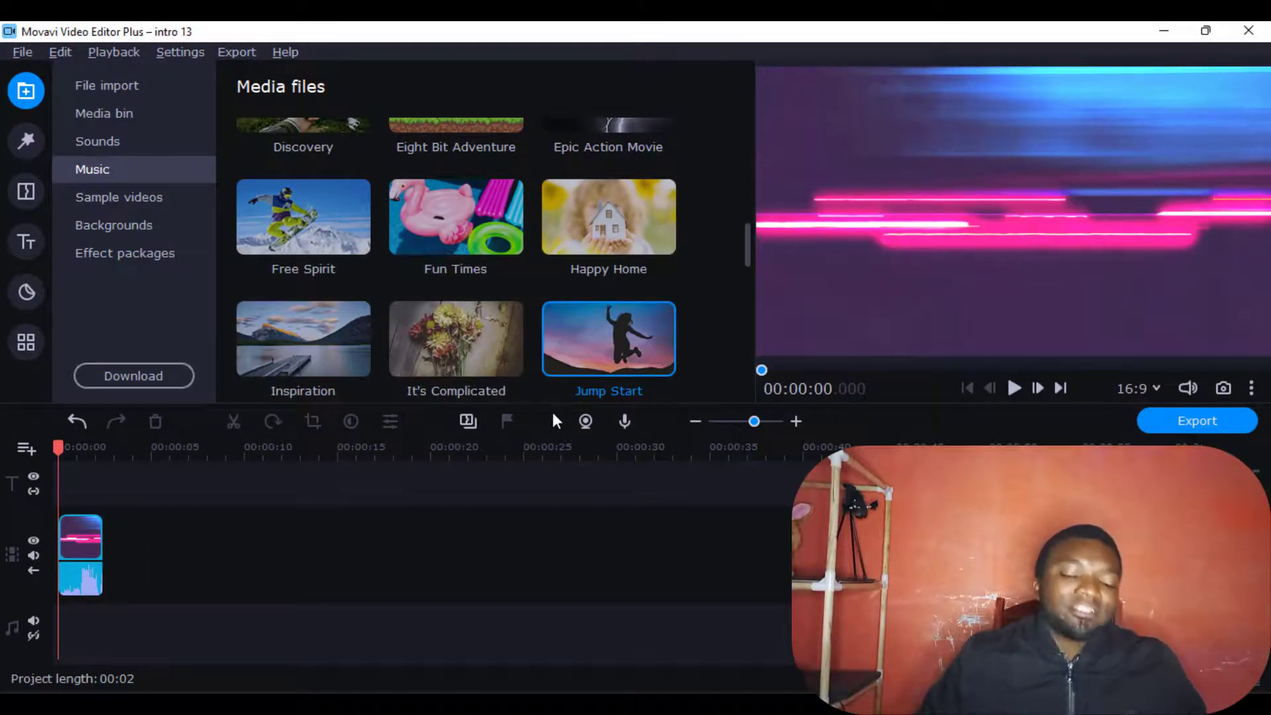
Export the intro as an MP4 video titled intro 13 to the JUNE TUTORILAS folder and open the output folder.
click(245, 51)
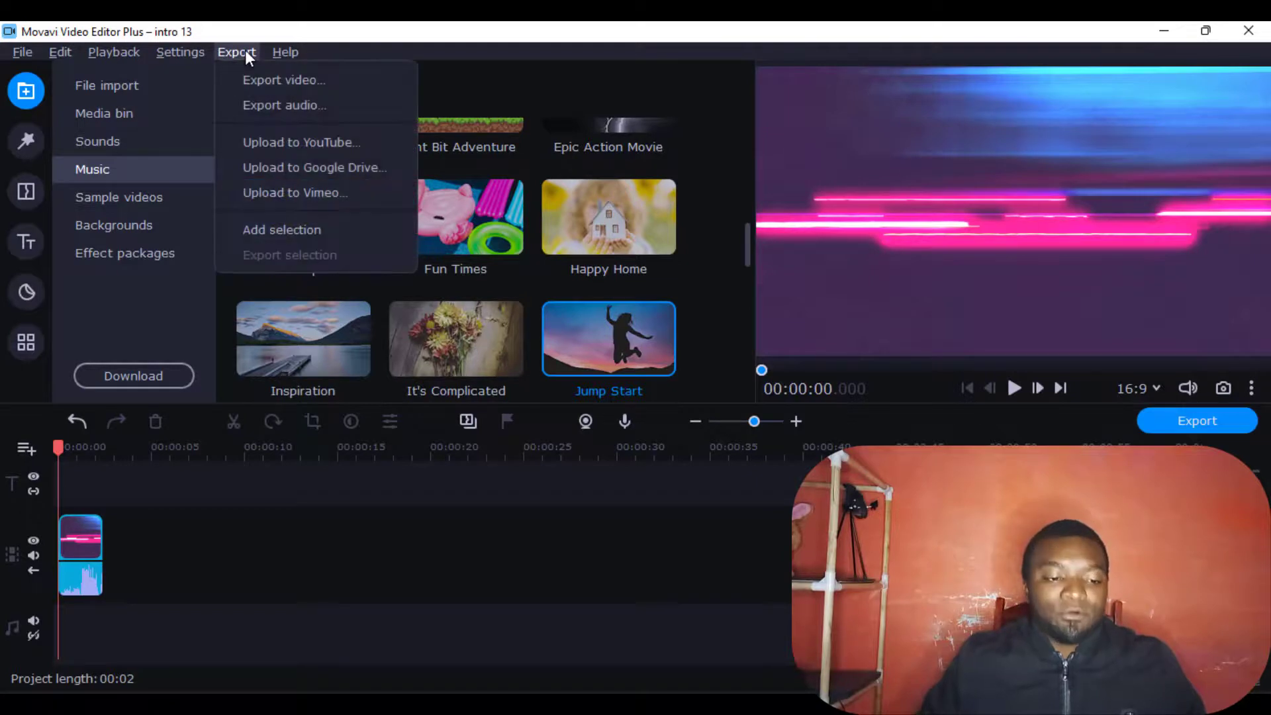
click(274, 78)
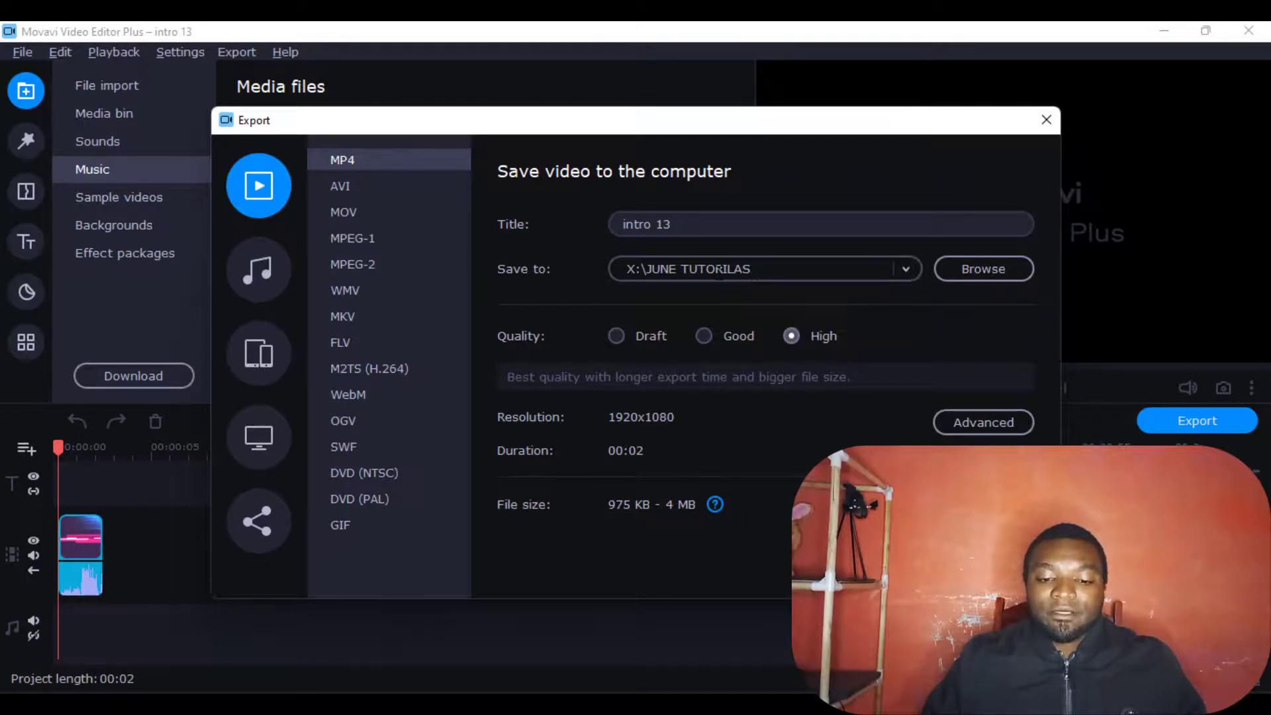
click(981, 272)
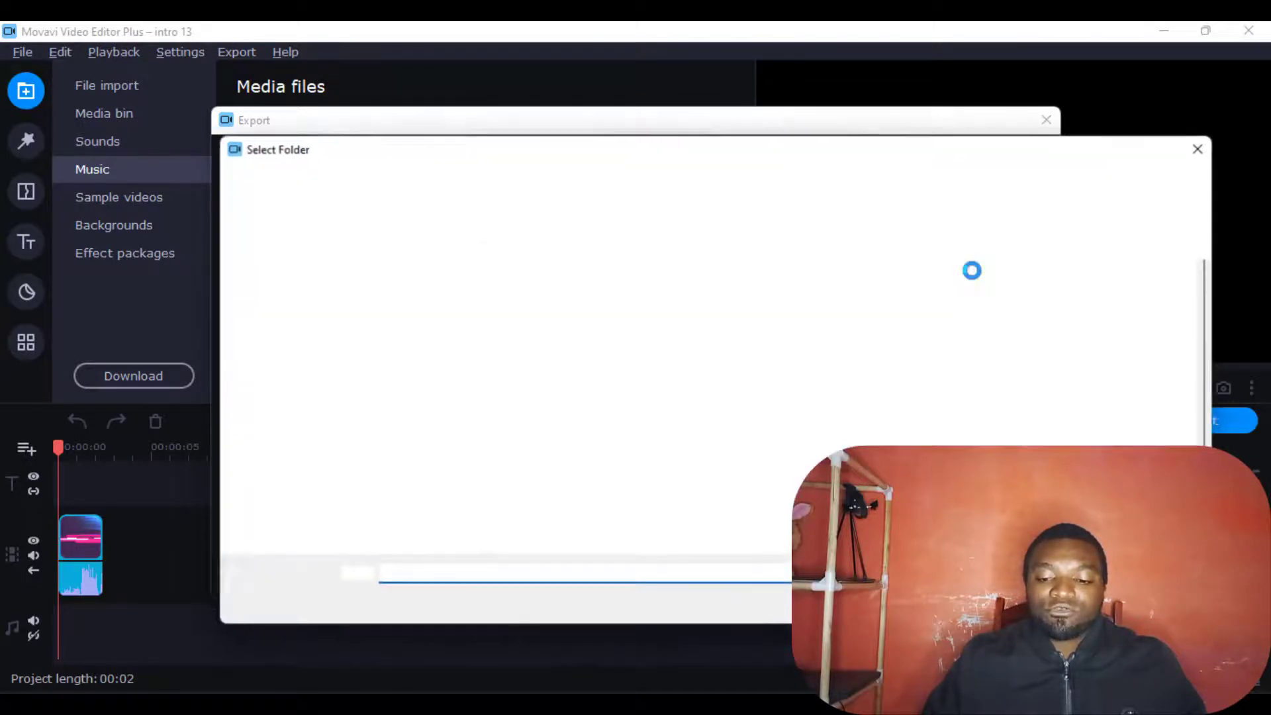
scroll(381, 370, up, 5)
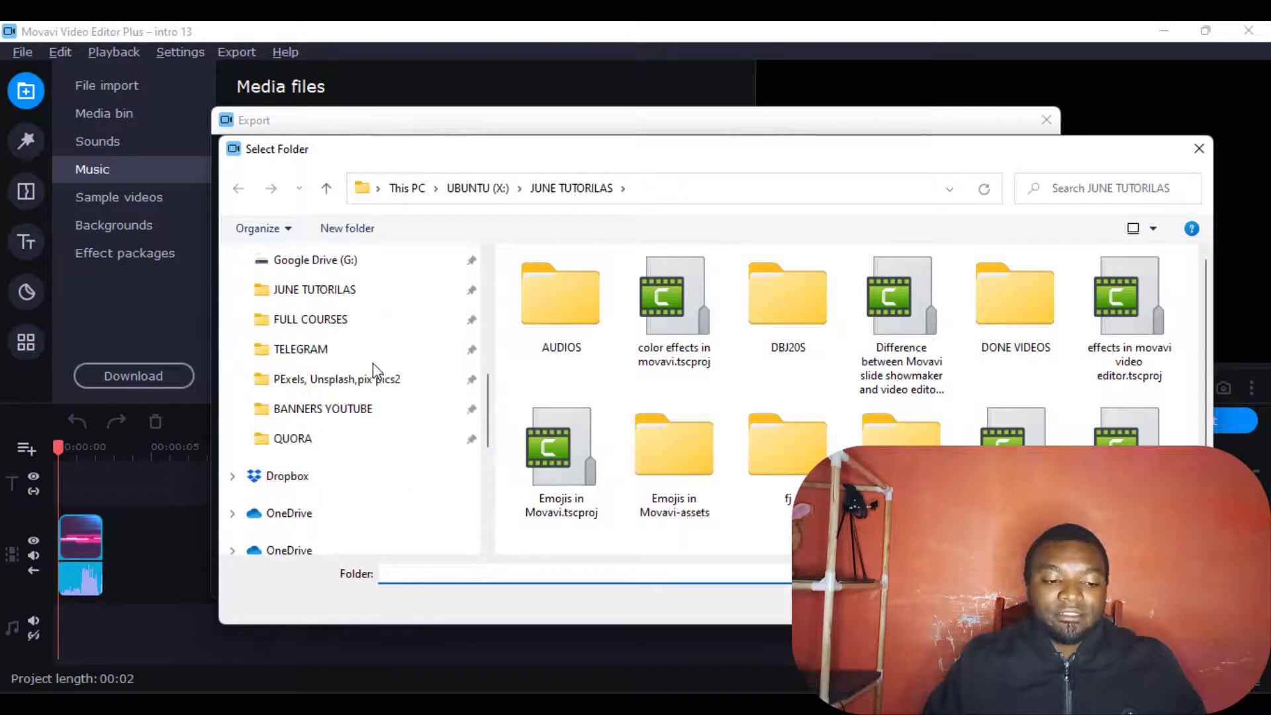
click(315, 319)
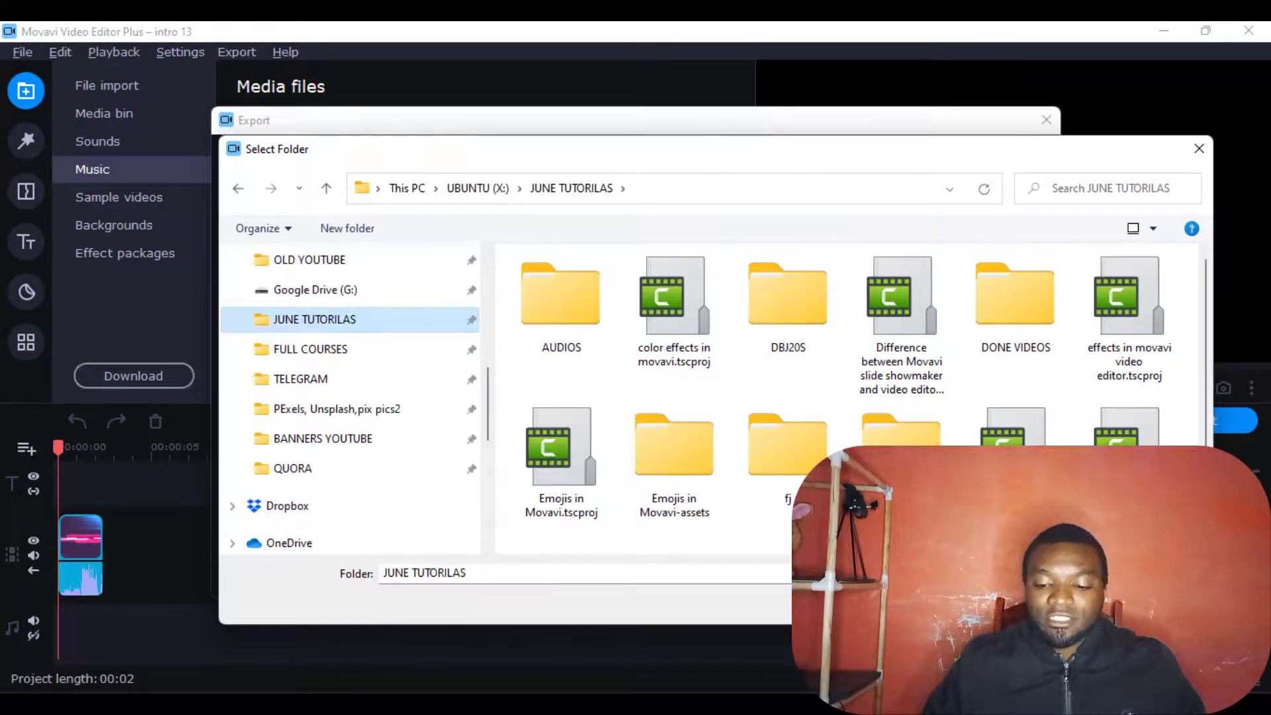
click(1086, 599)
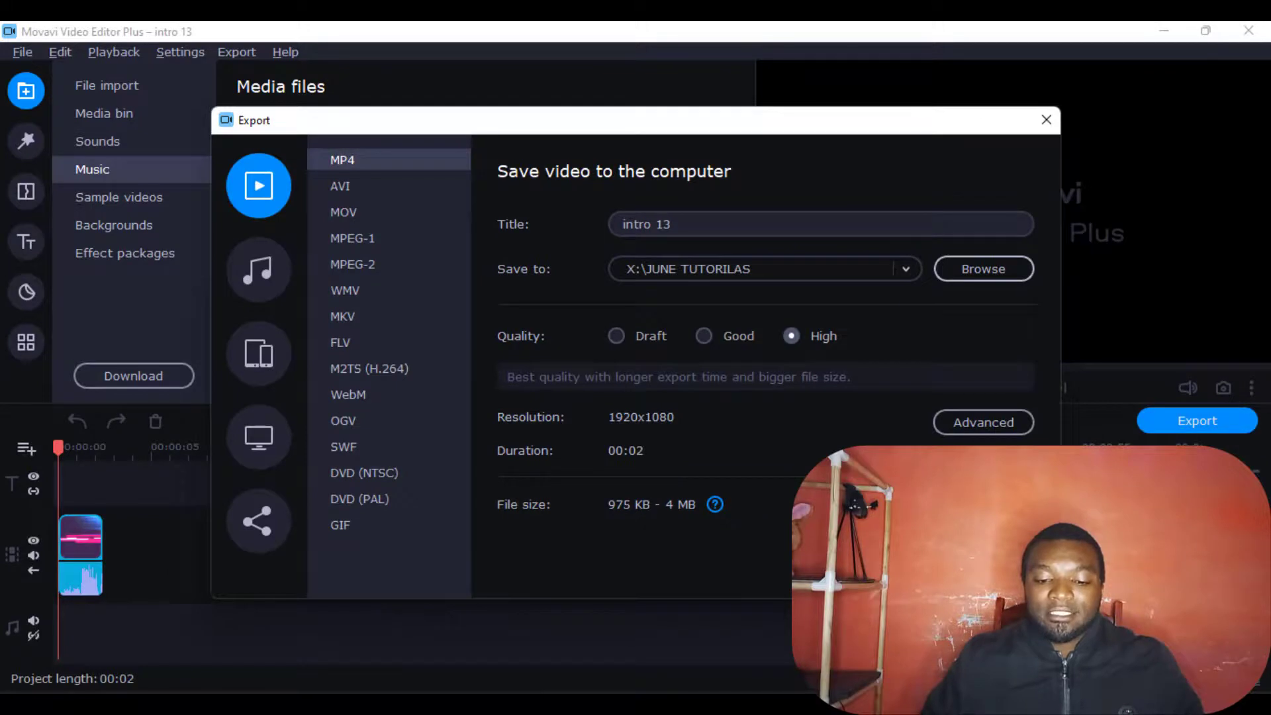
click(984, 567)
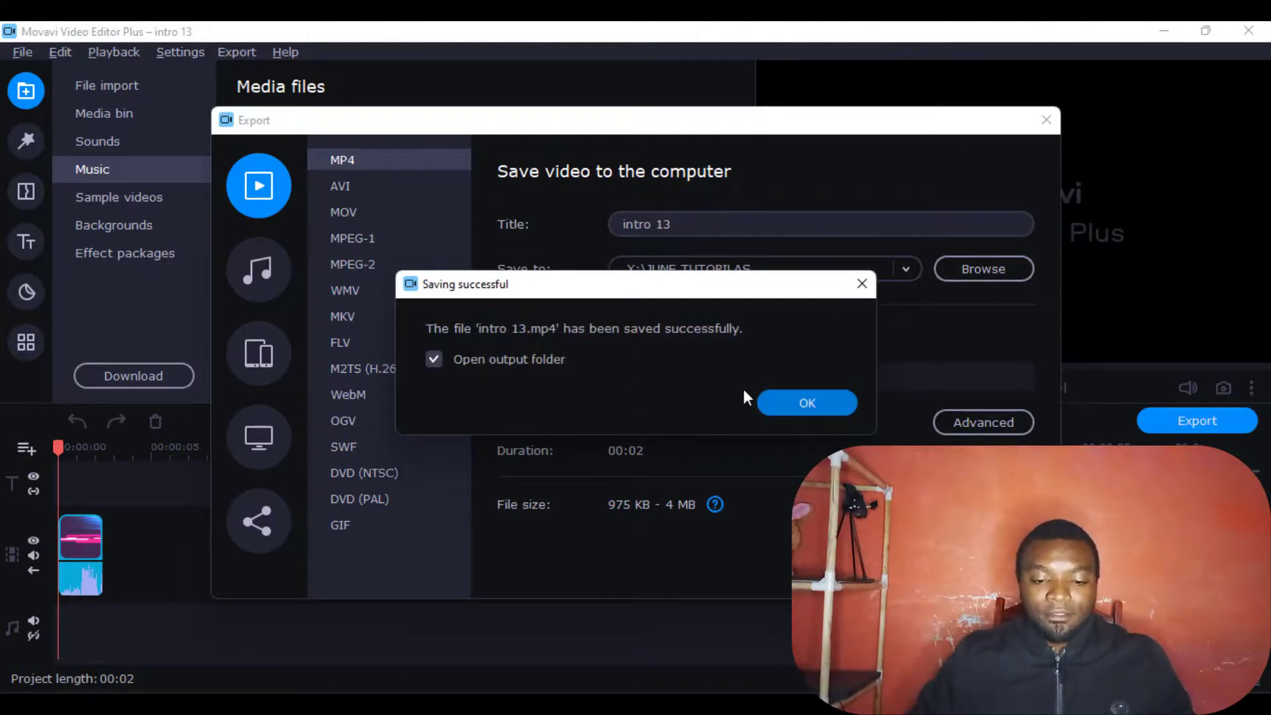
click(793, 398)
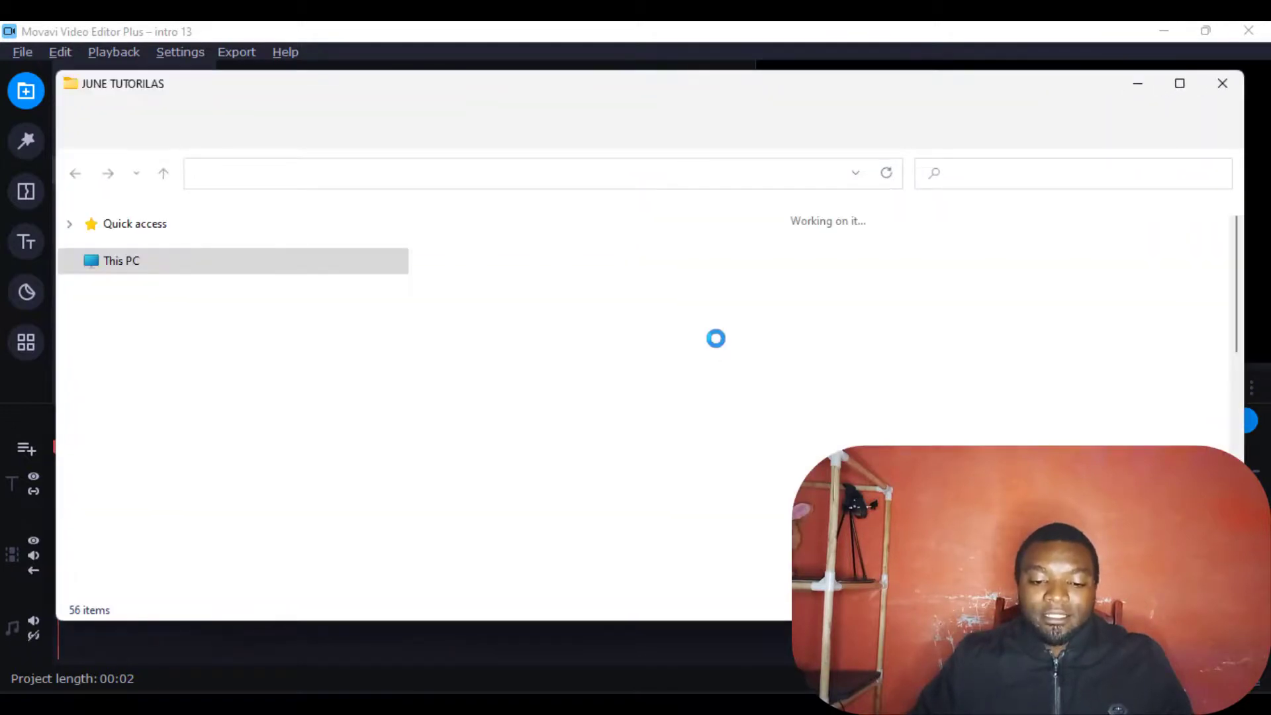